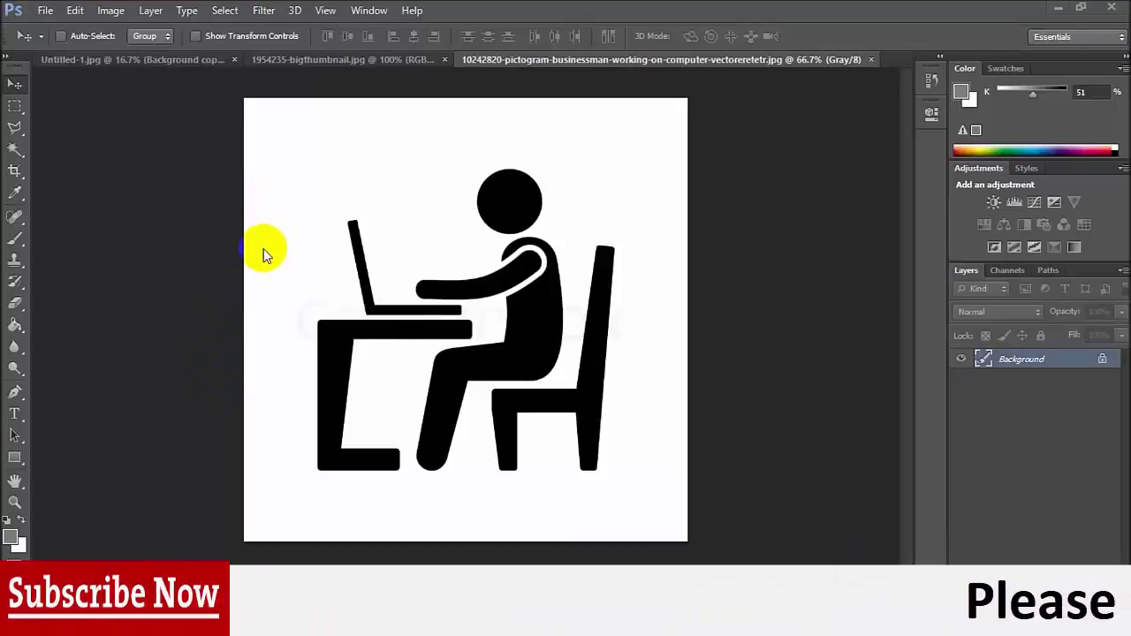
- Switch from the Quick Selection Tool to the Magic Wand Tool
click(356, 316)
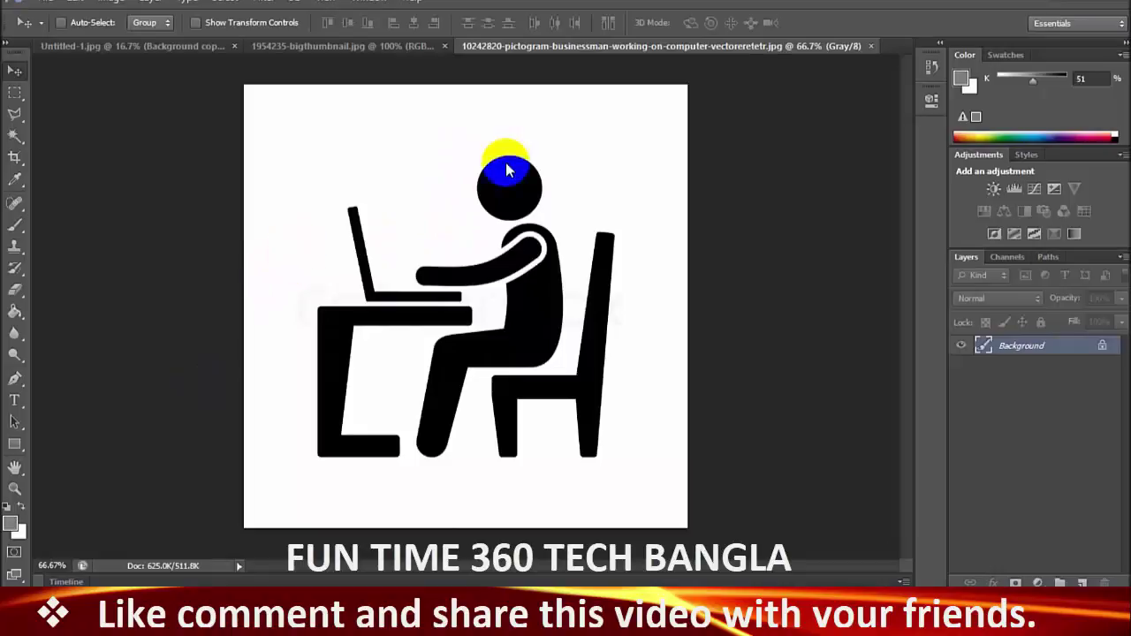
drag(508, 177, 446, 318)
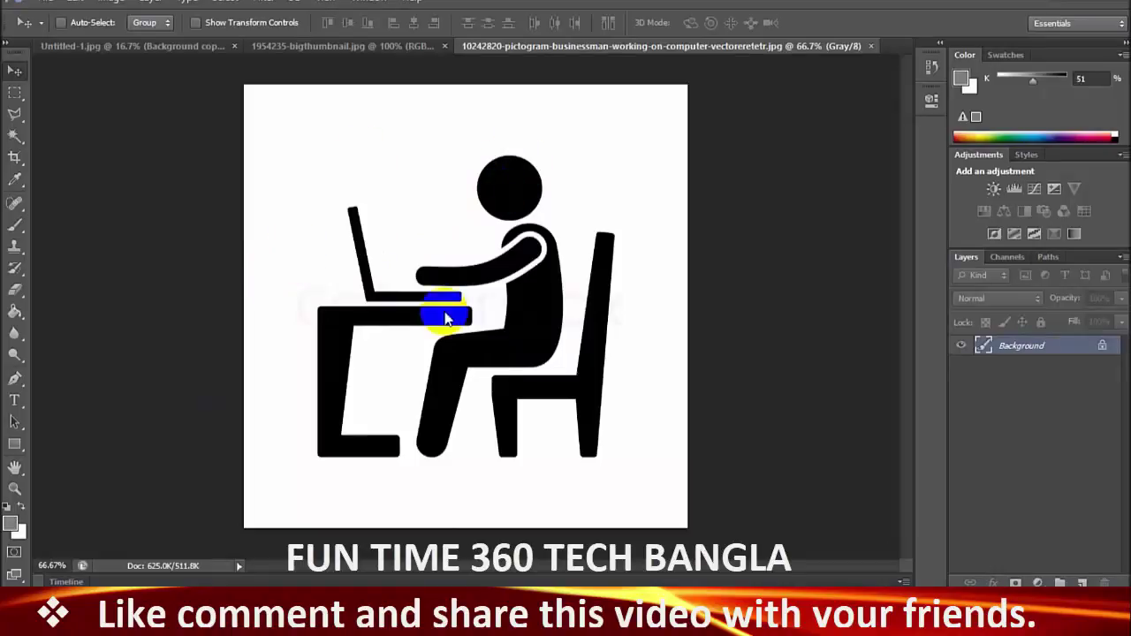
click(15, 137)
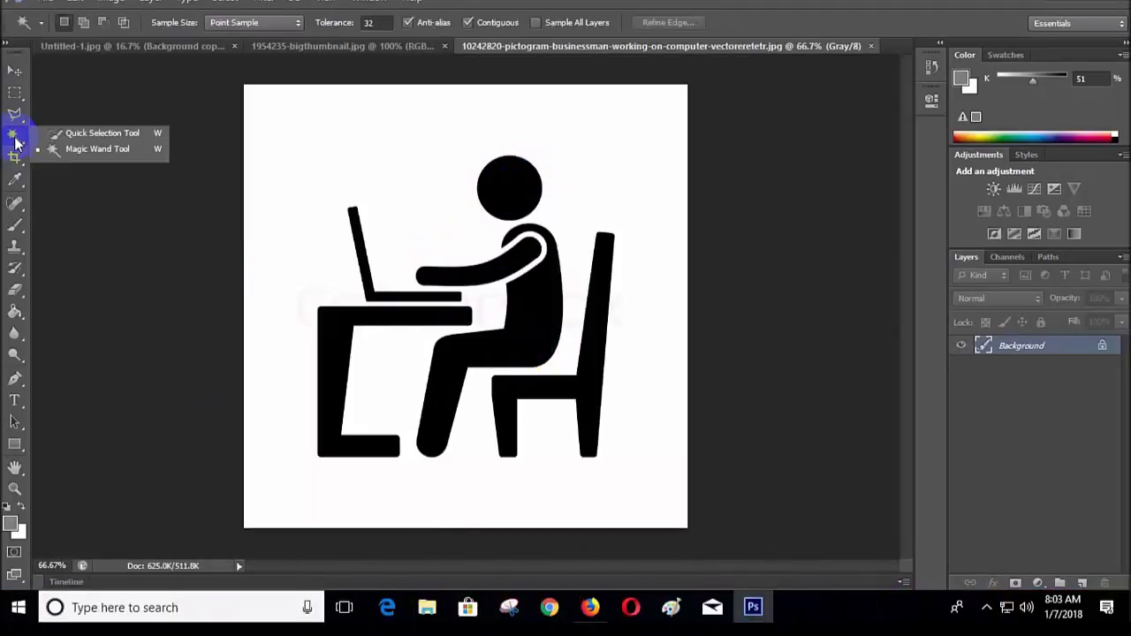
click(80, 135)
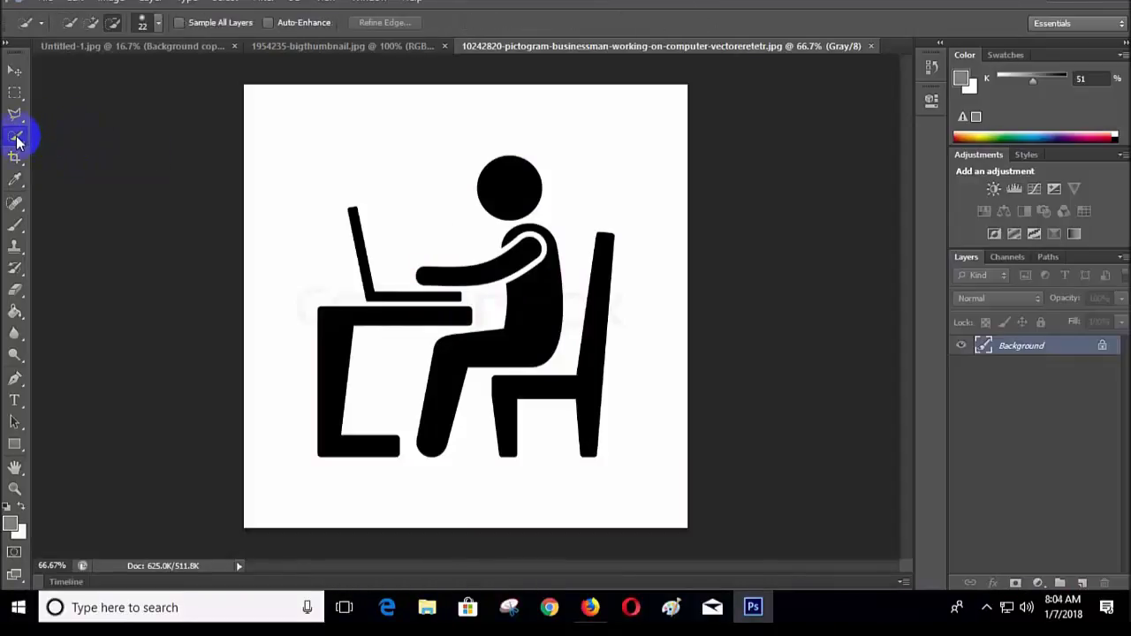
click(15, 137)
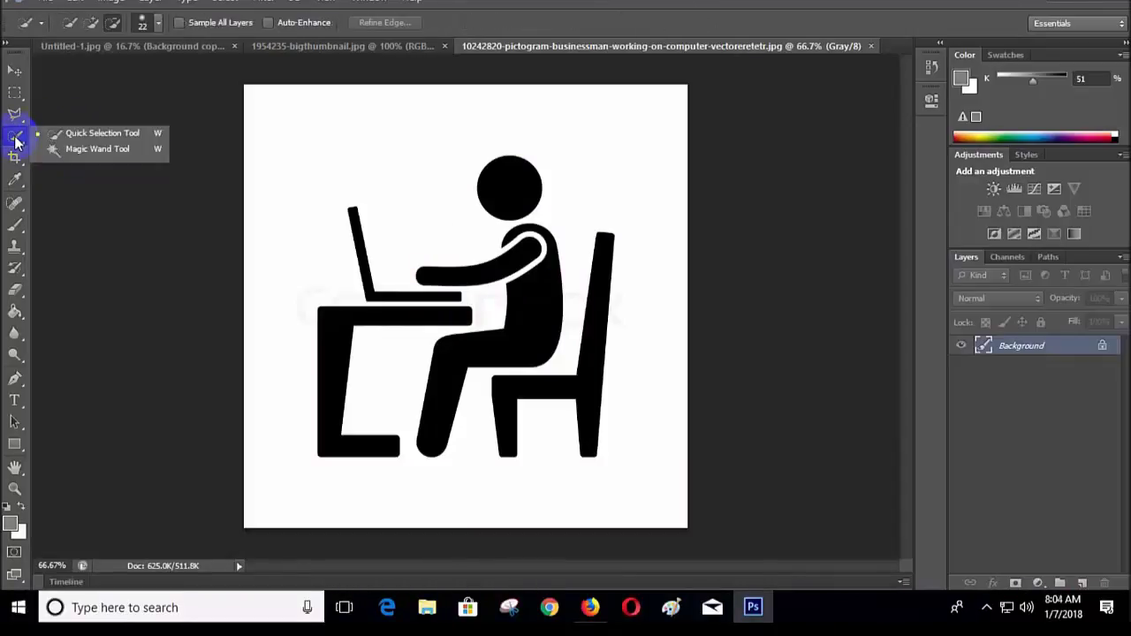
click(71, 151)
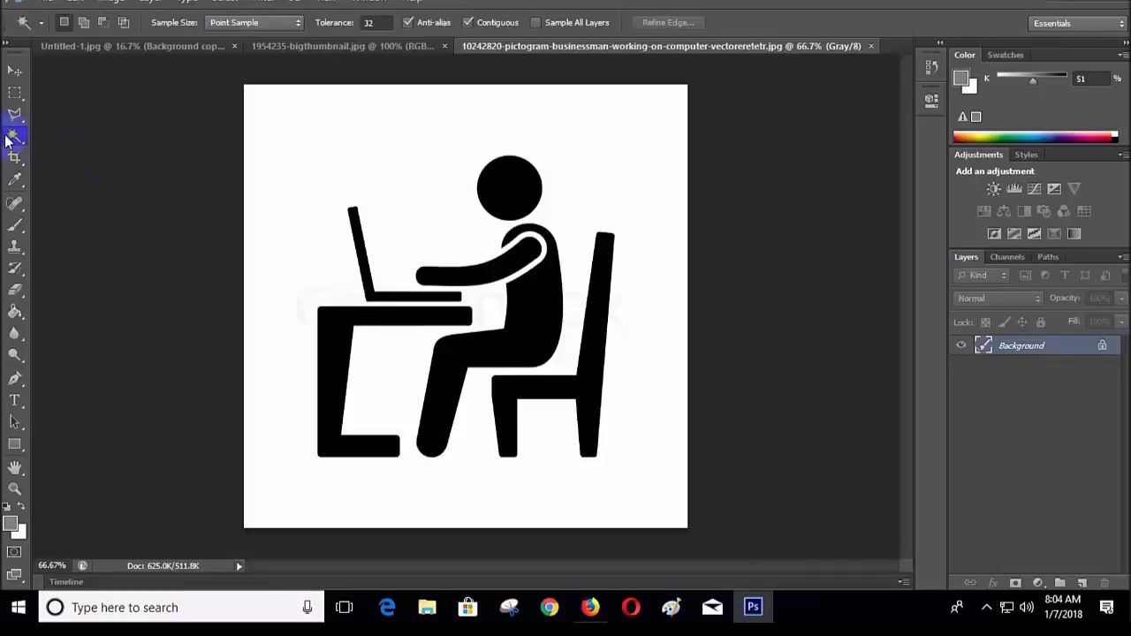
- Select the white background with the Magic Wand and invert to the figure, desk and chair
click(317, 144)
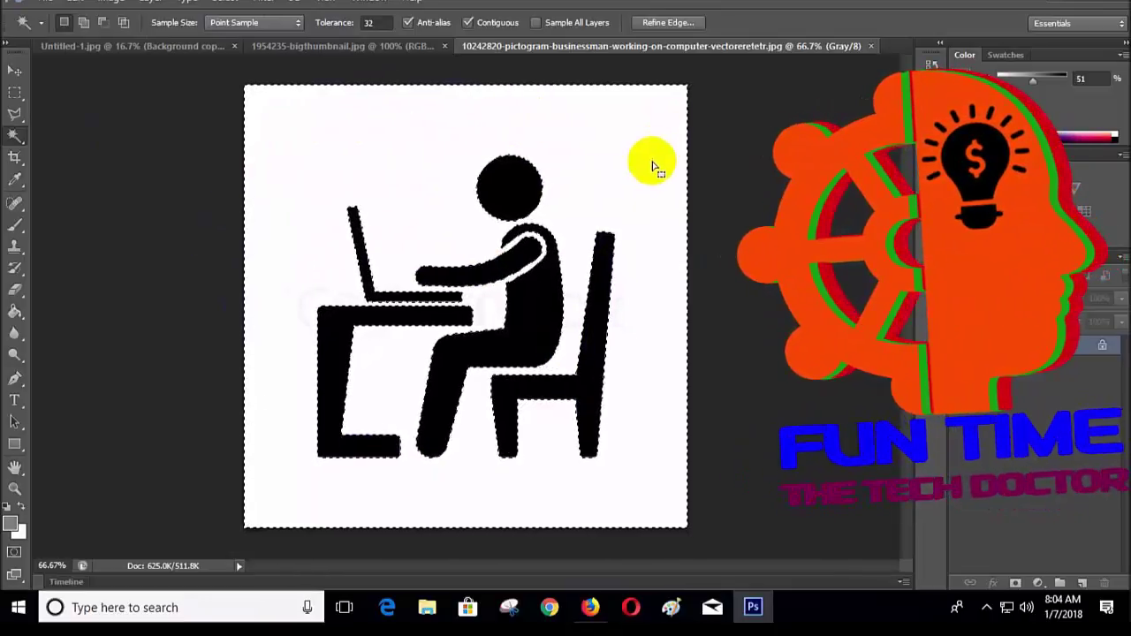
click(224, 2)
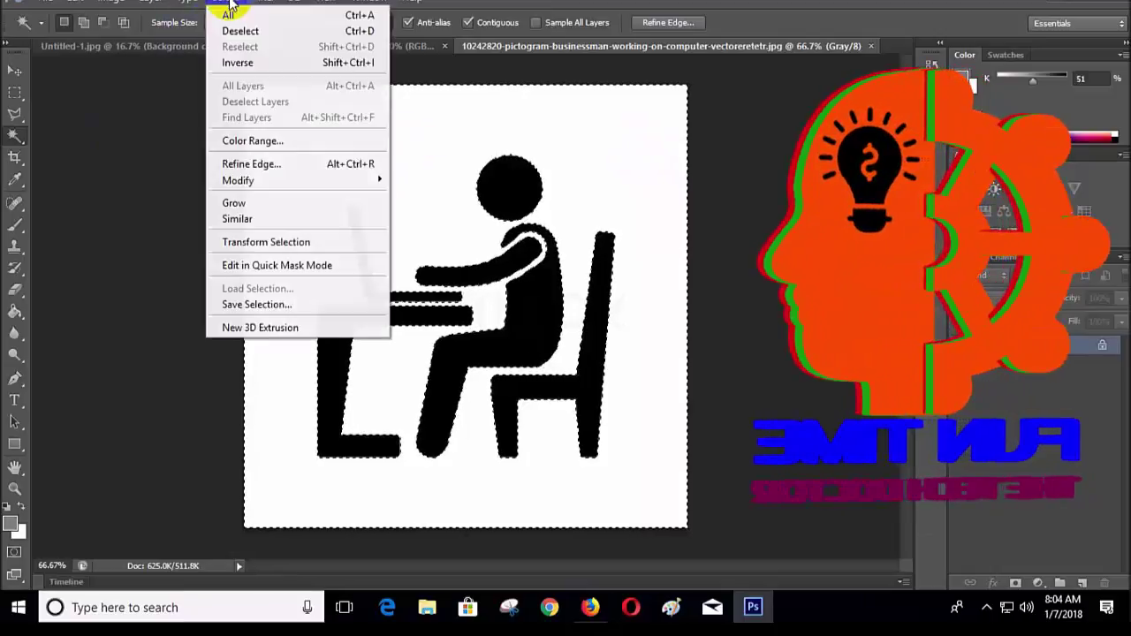
click(249, 61)
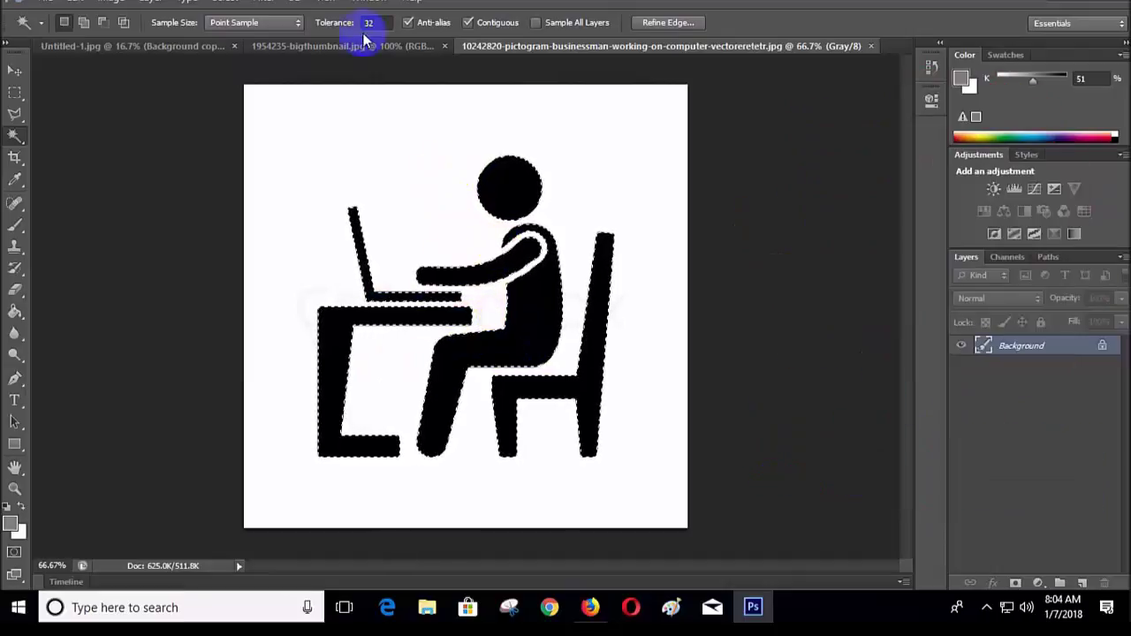
click(235, 7)
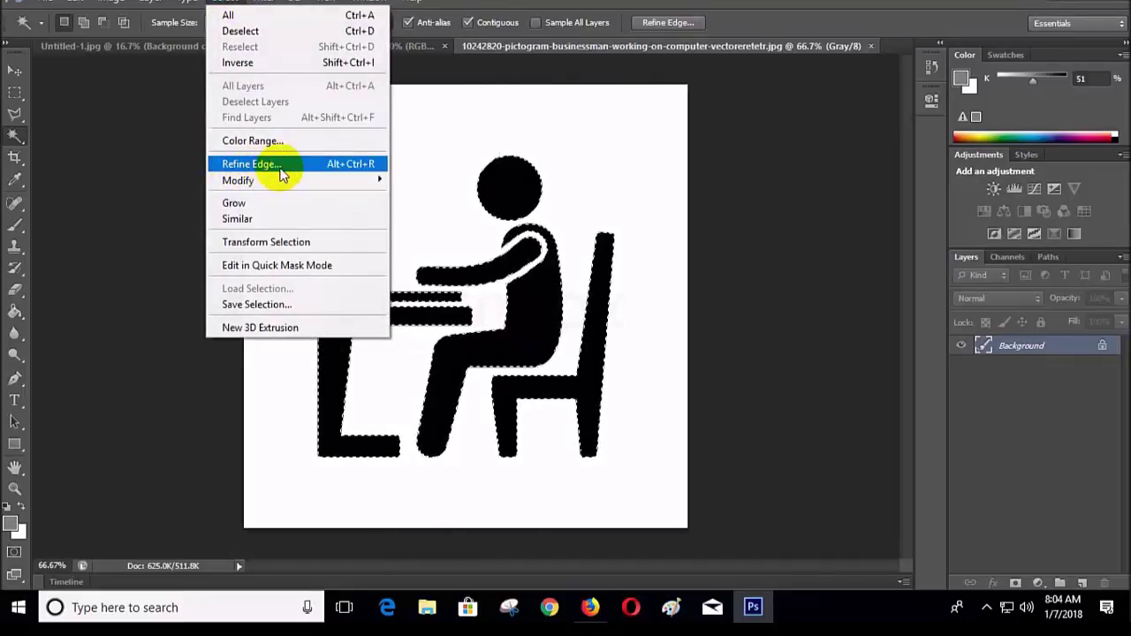
- Copy the selected figure to a transparent new layer via Refine Edge, Output To New Layer
click(281, 175)
click(738, 361)
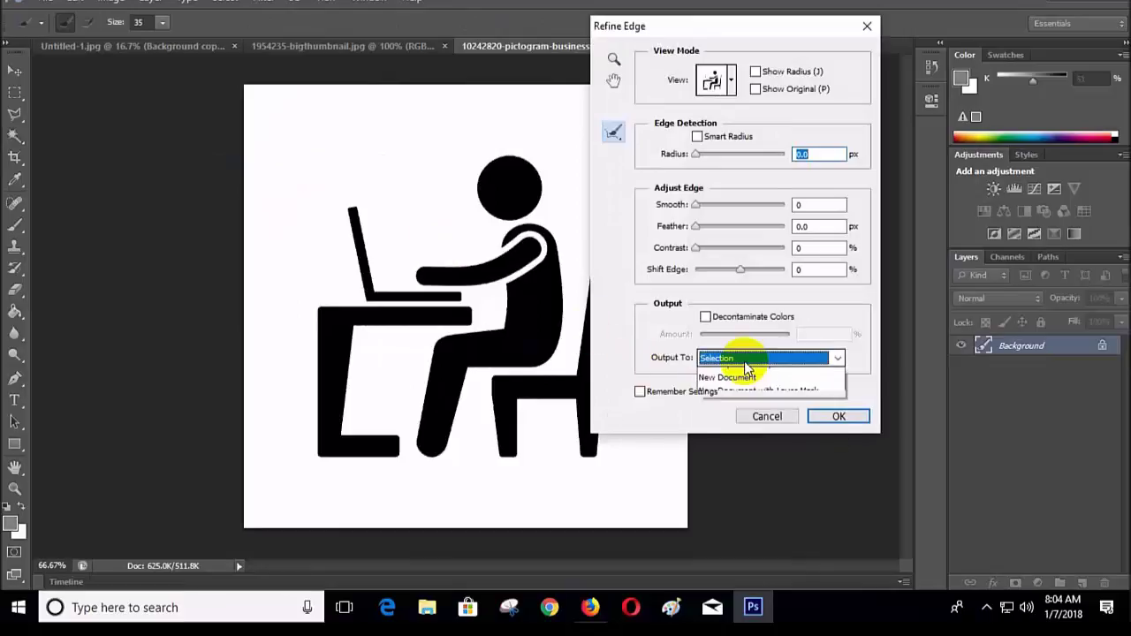
click(720, 399)
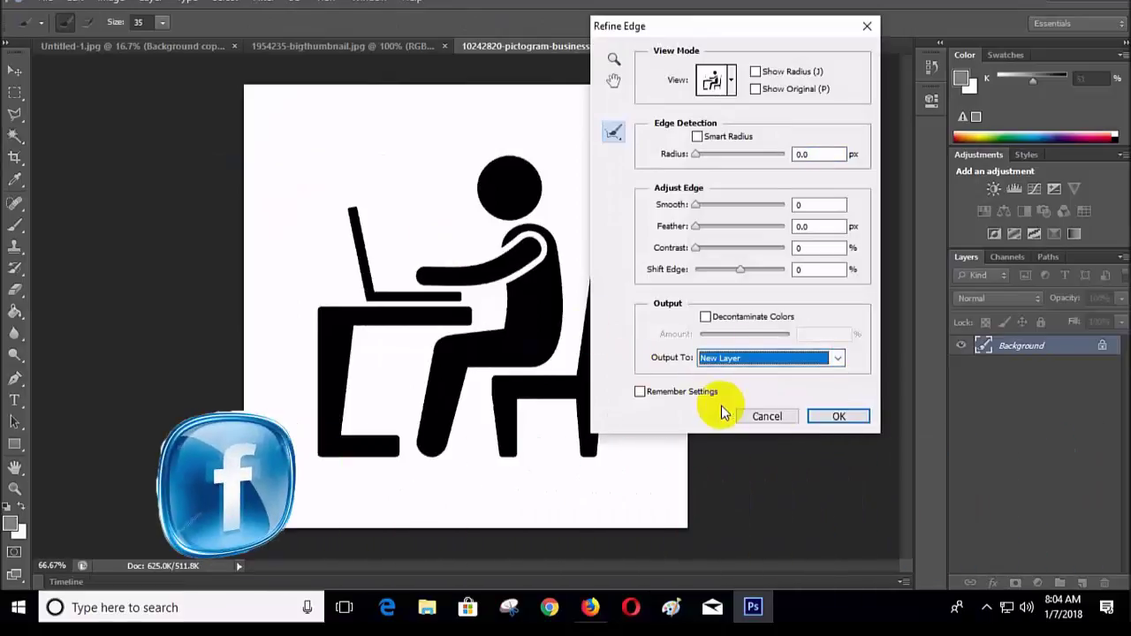
click(840, 416)
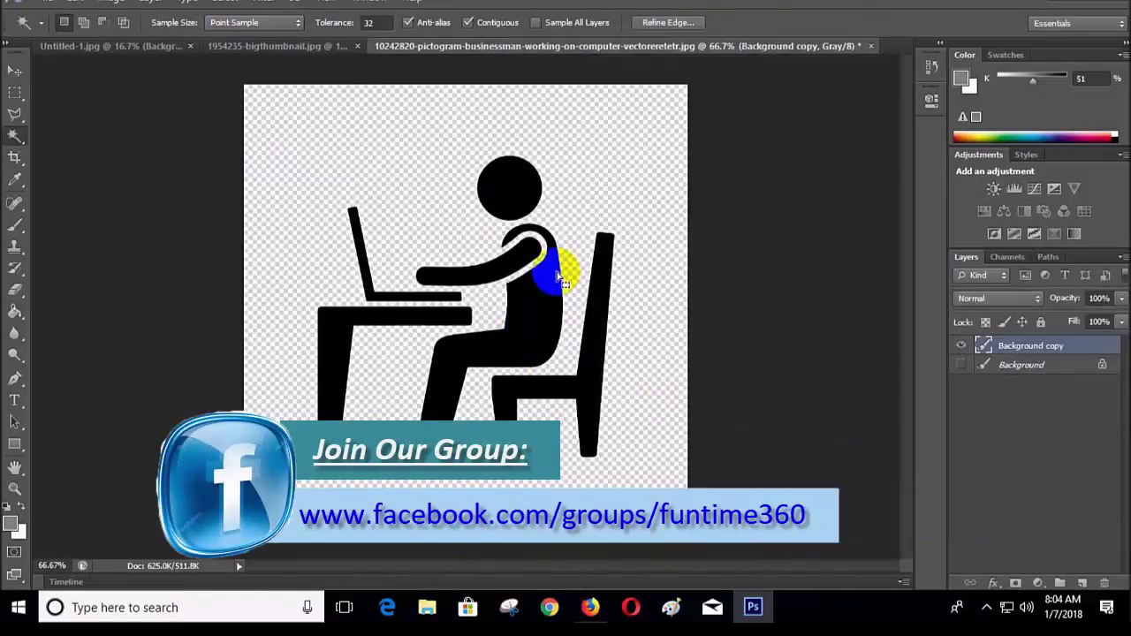
- Drag the figure layer around the canvas with the Move tool, then close the document
click(15, 70)
drag(530, 298, 574, 256)
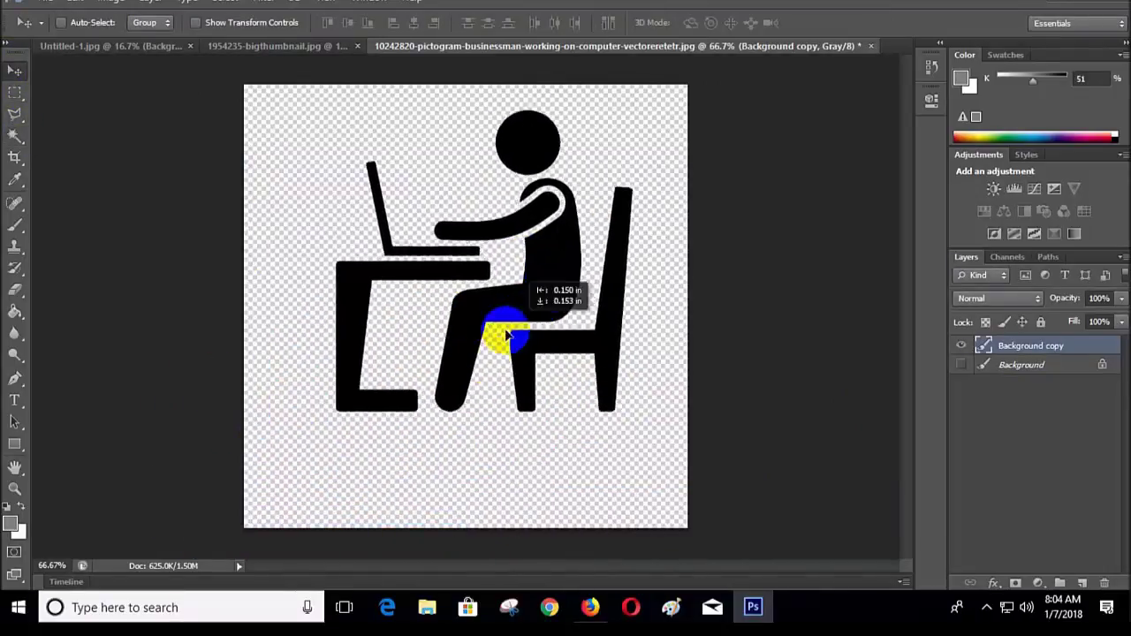
mouse_move(575, 256)
mouse_down()
mouse_move(515, 310)
mouse_move(543, 315)
mouse_up()
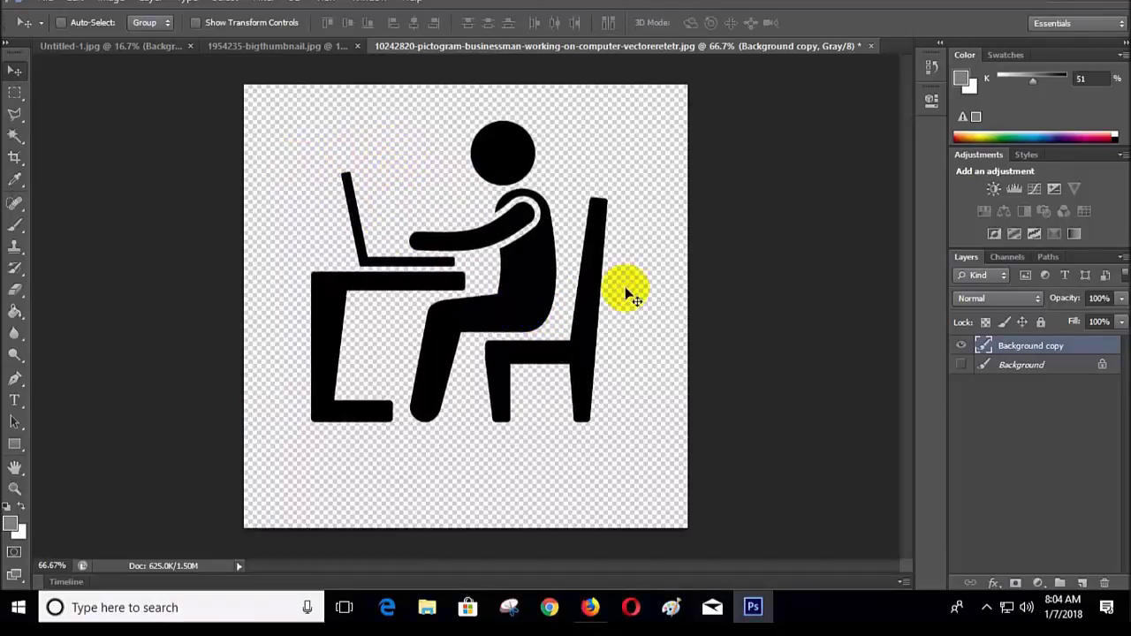
drag(506, 325, 522, 304)
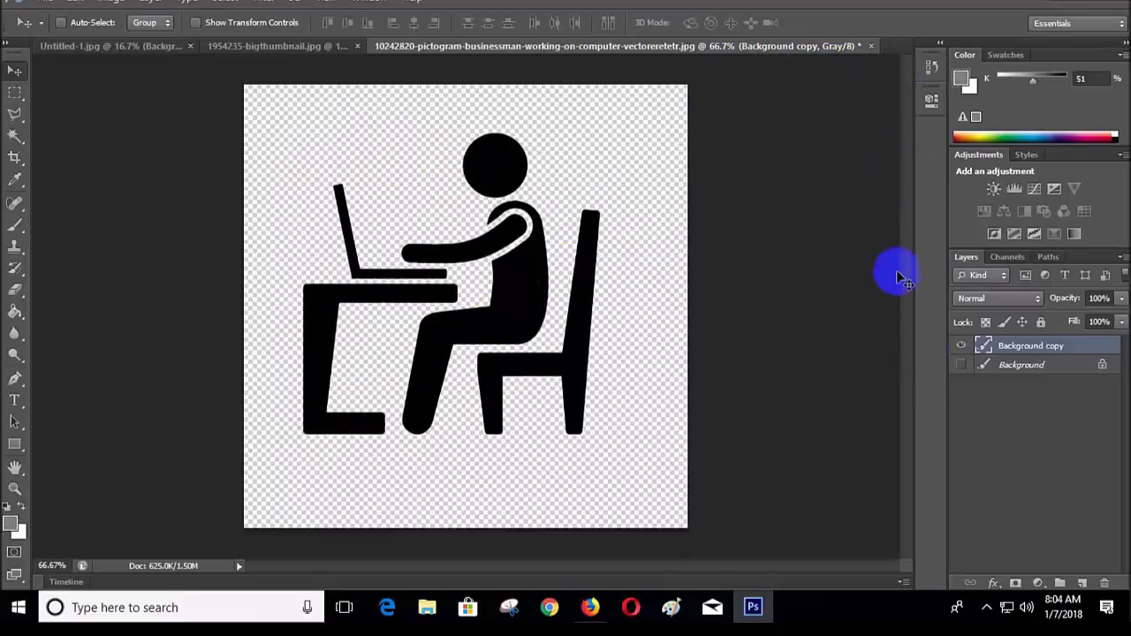
click(871, 49)
- Discard the pictogram edits and make a sampled Color Range selection at Fuzziness 103
click(603, 221)
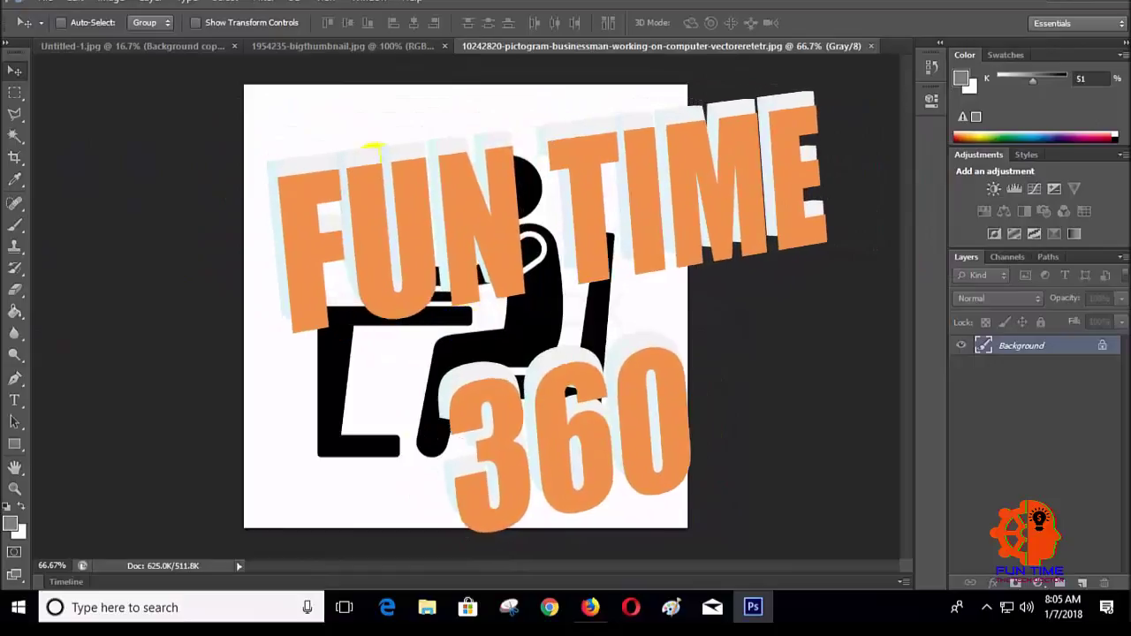
click(228, 5)
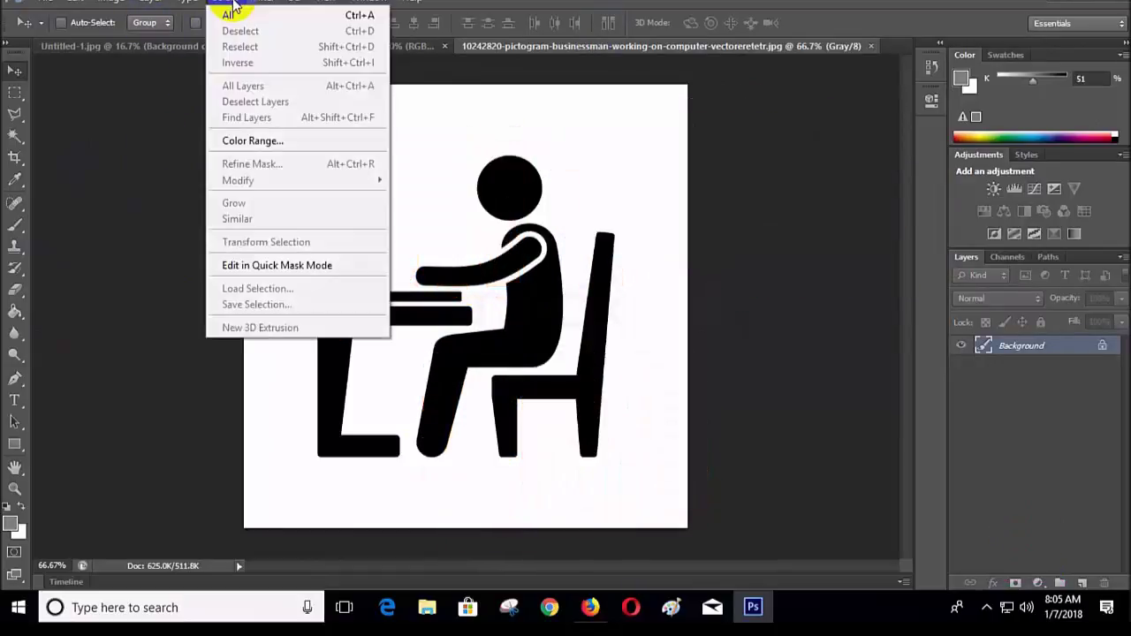
click(252, 142)
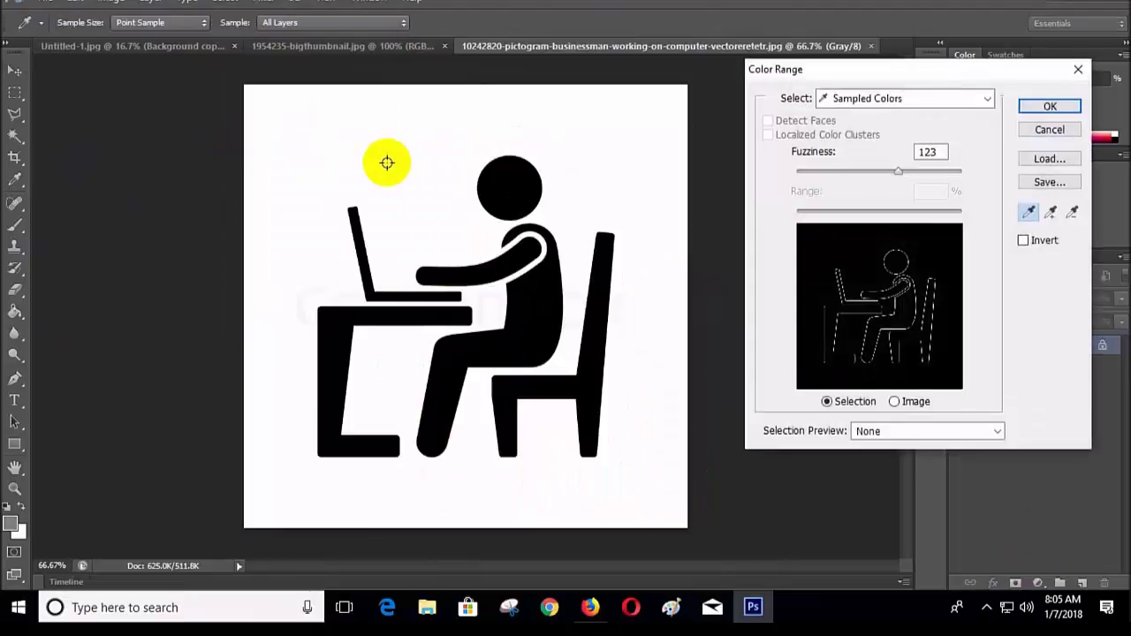
click(387, 163)
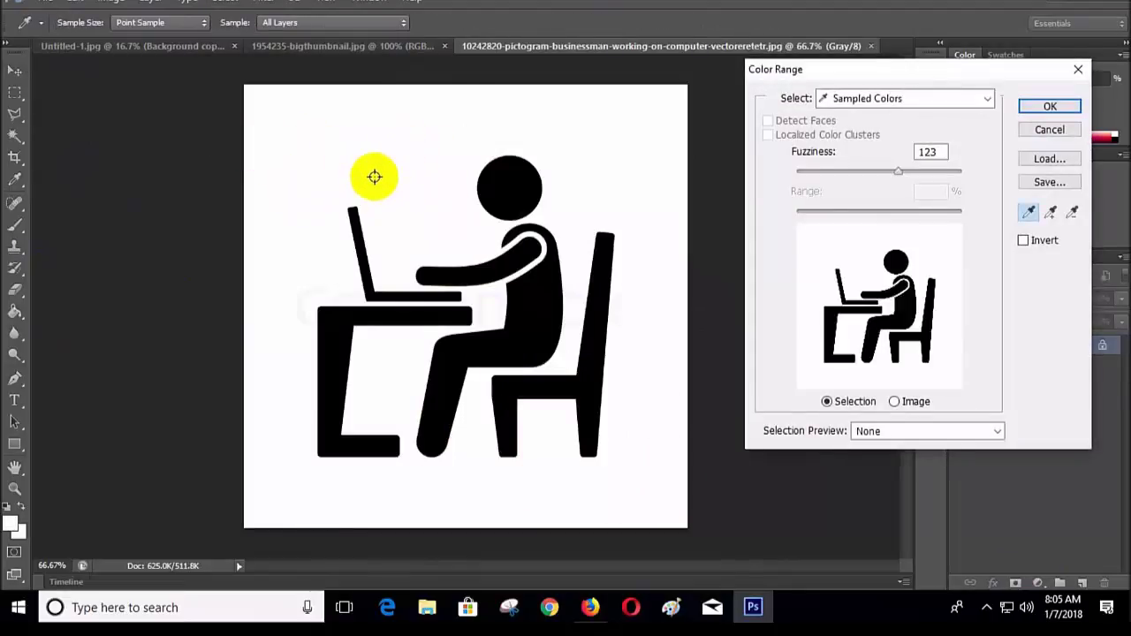
mouse_move(899, 174)
mouse_down()
mouse_move(921, 186)
mouse_move(884, 171)
mouse_up()
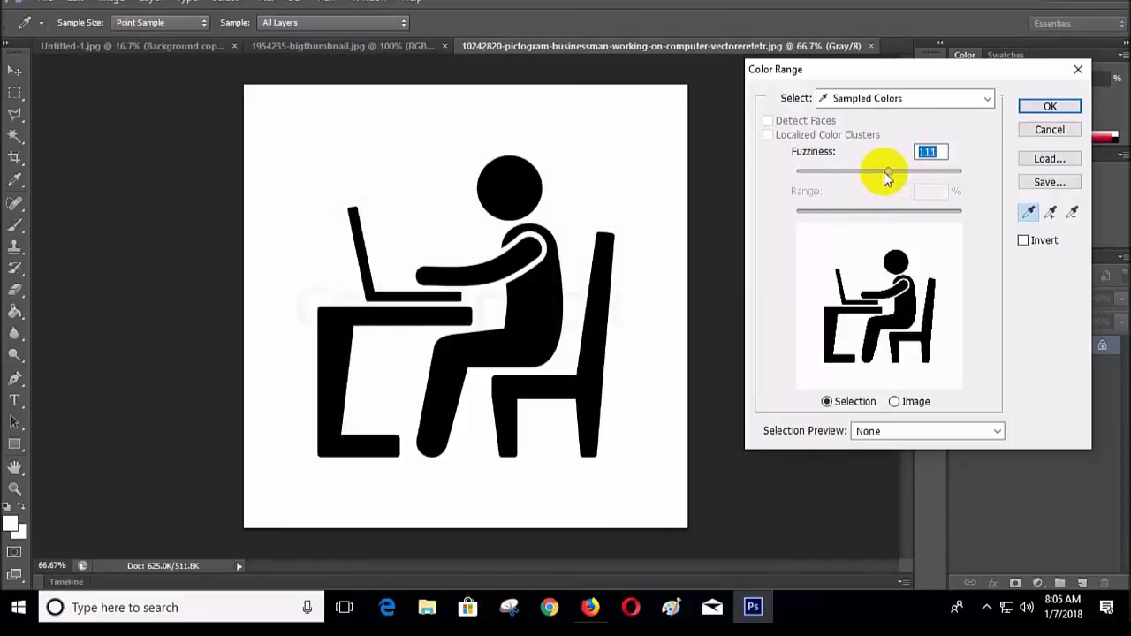
click(1048, 108)
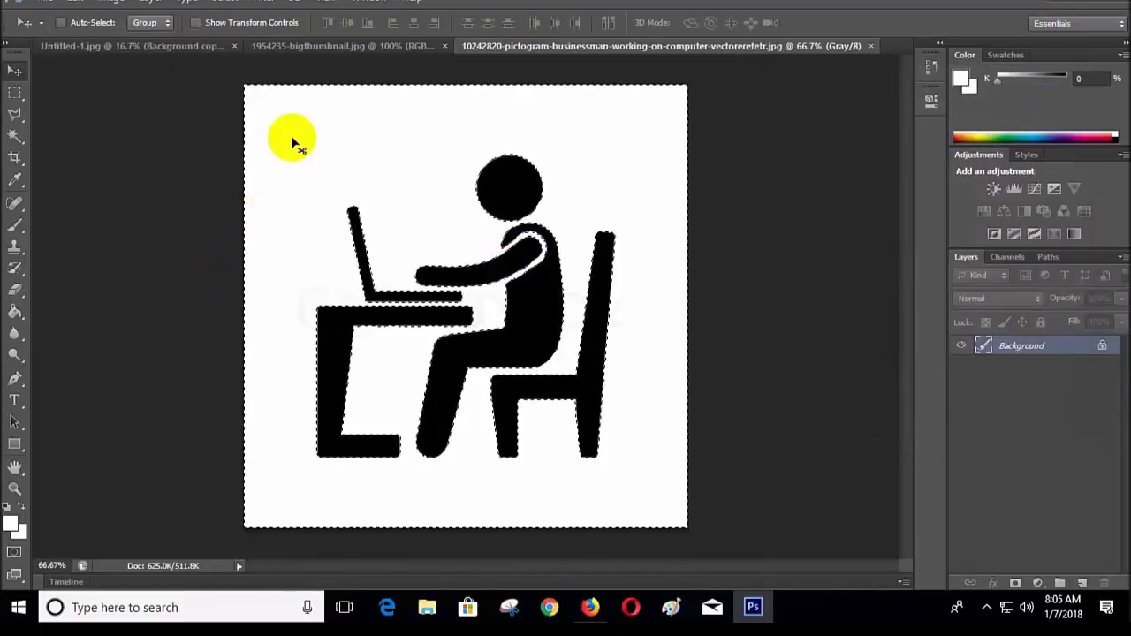
- Invert the Color Range selection so it covers only the black figure, desk and chair
click(518, 178)
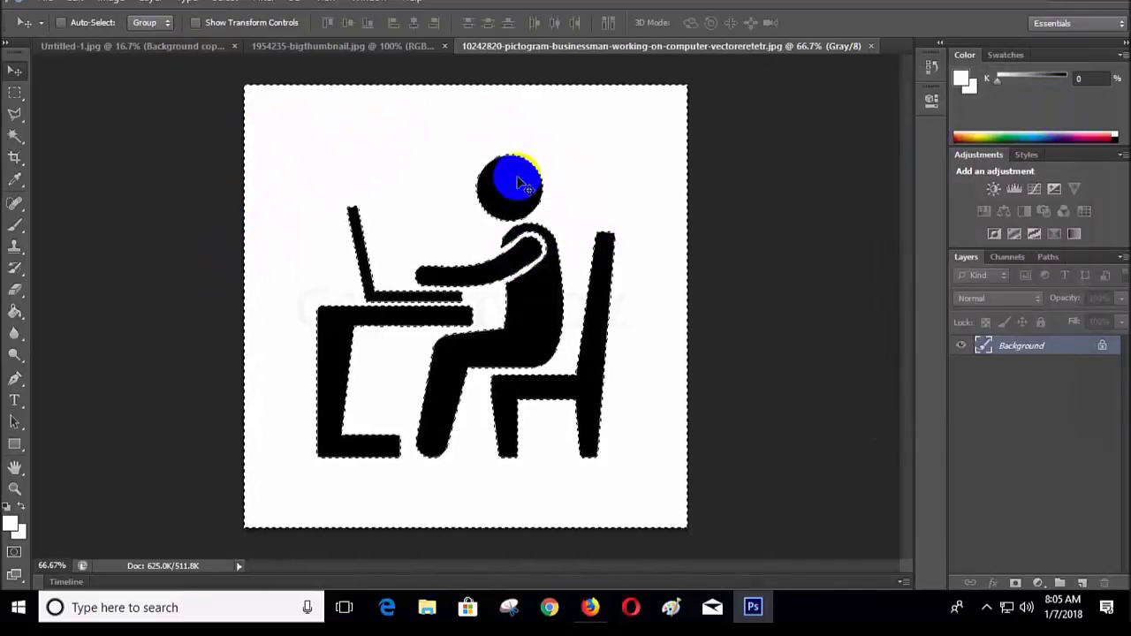
click(243, 103)
click(486, 182)
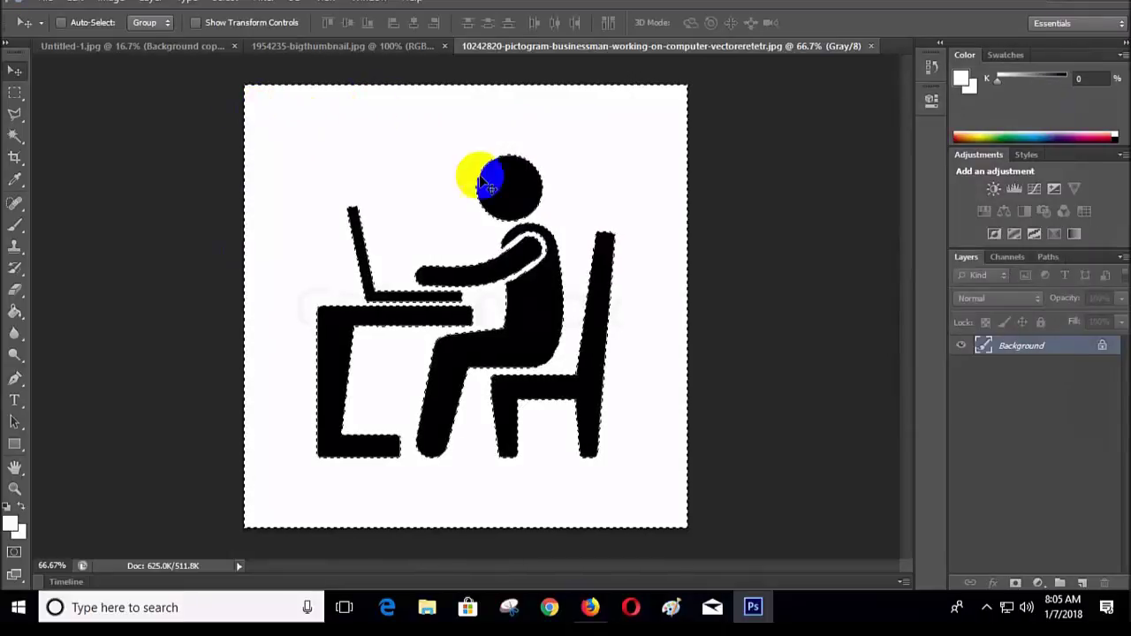
click(221, 7)
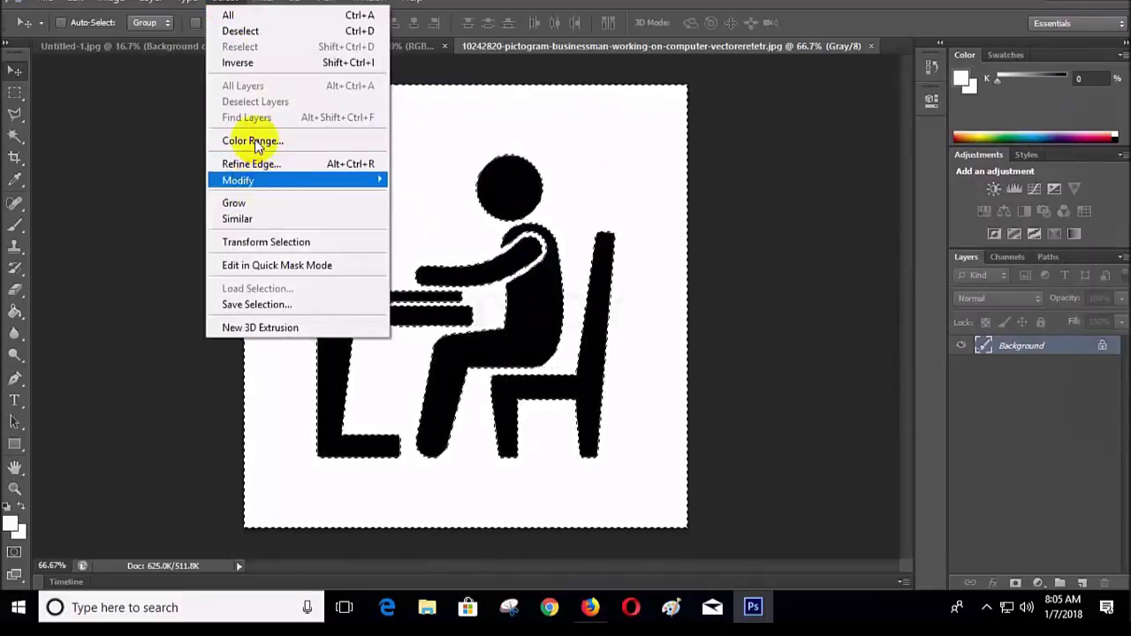
click(237, 65)
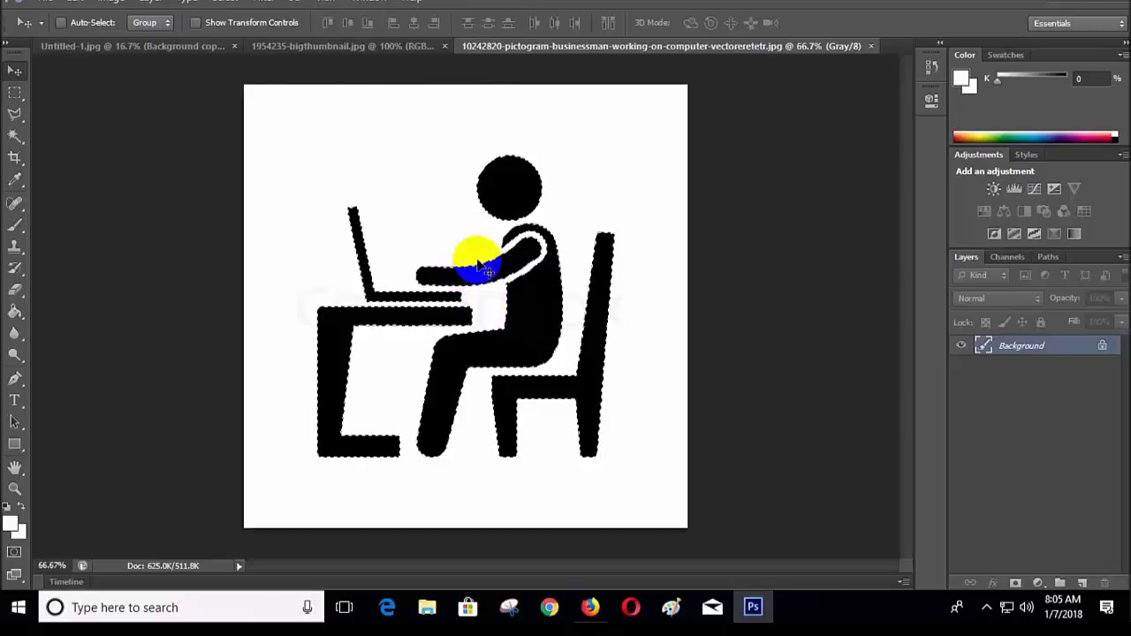
click(225, 4)
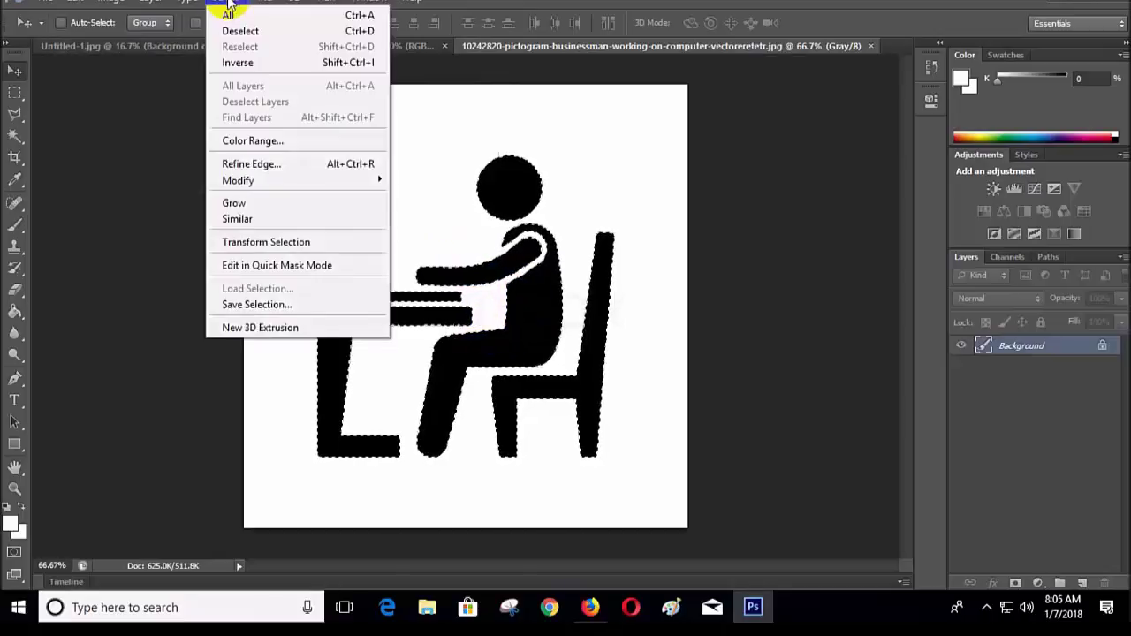
- Output the figure to a transparent new layer via Refine Edge and shift it on the canvas
click(252, 164)
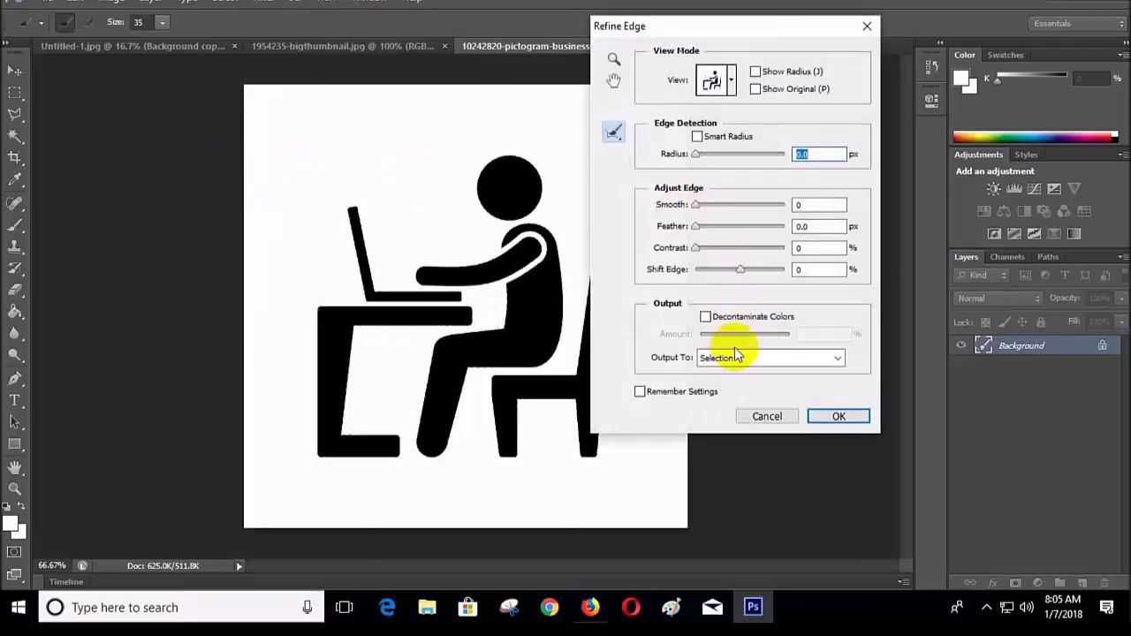
click(732, 364)
click(743, 403)
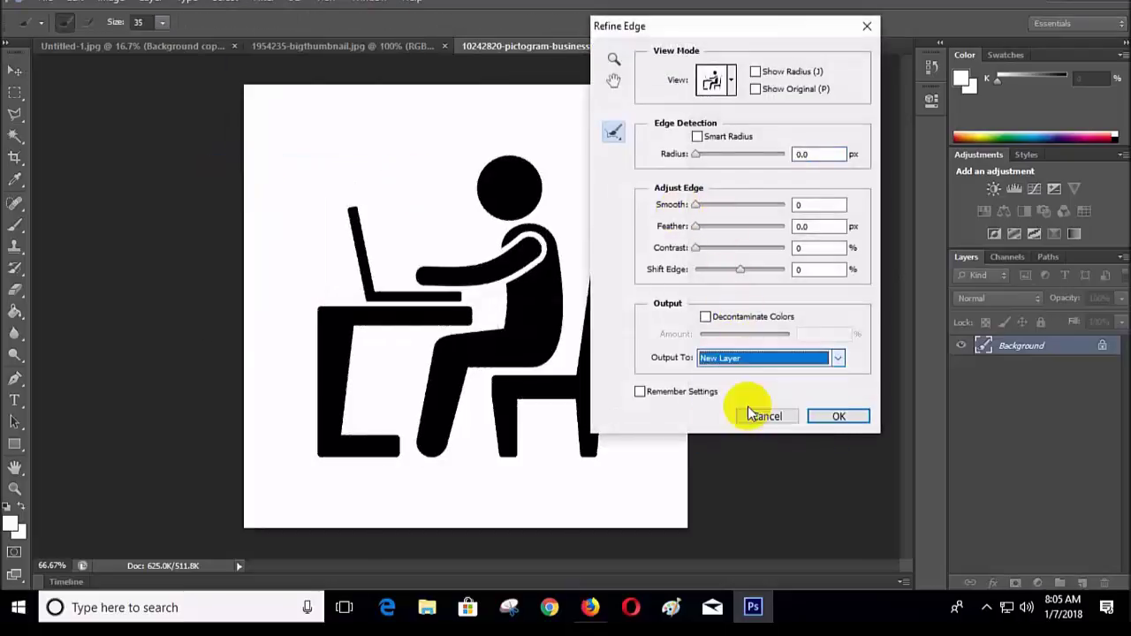
click(836, 418)
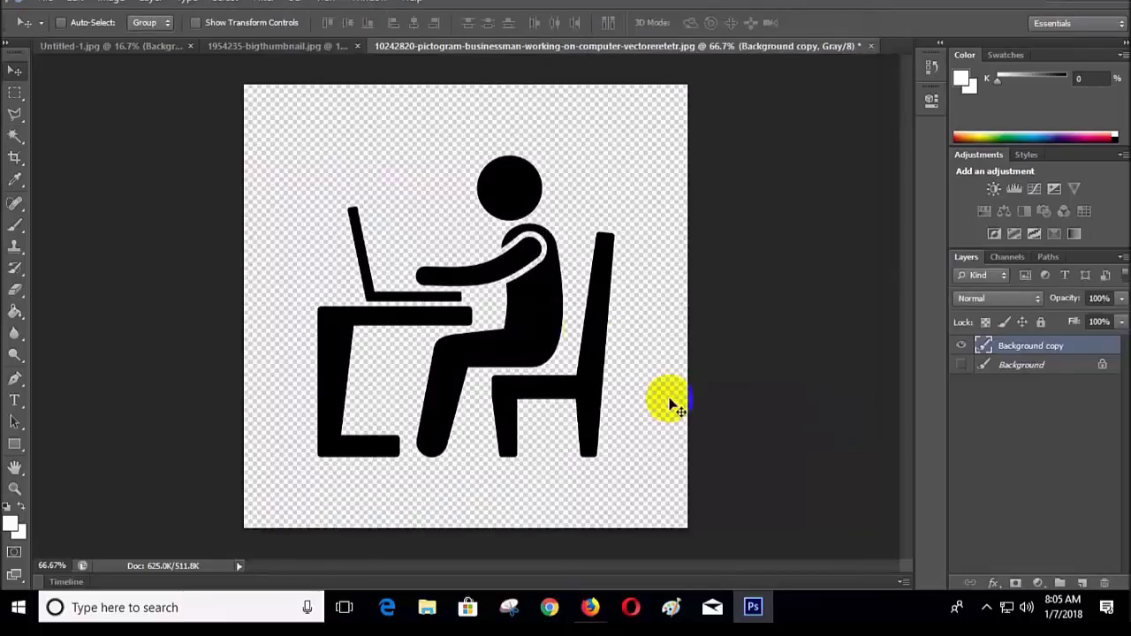
mouse_move(553, 349)
mouse_down()
mouse_move(528, 301)
mouse_move(540, 366)
mouse_up()
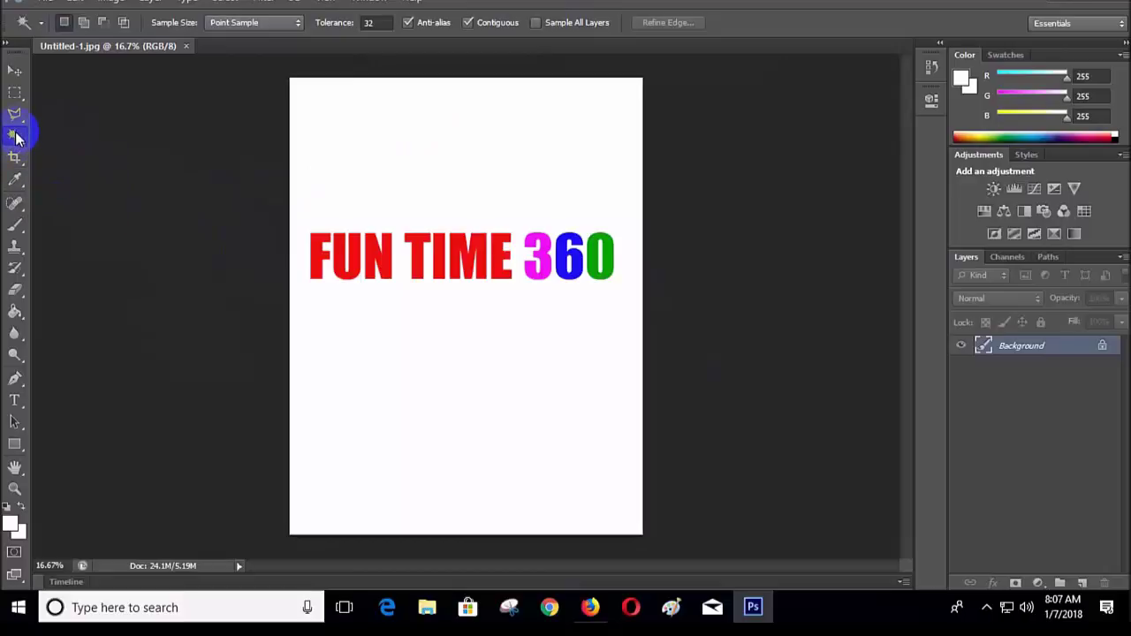
- Magic Wand-select the white page, then invert to select the FUN TIME 360 lettering
click(419, 174)
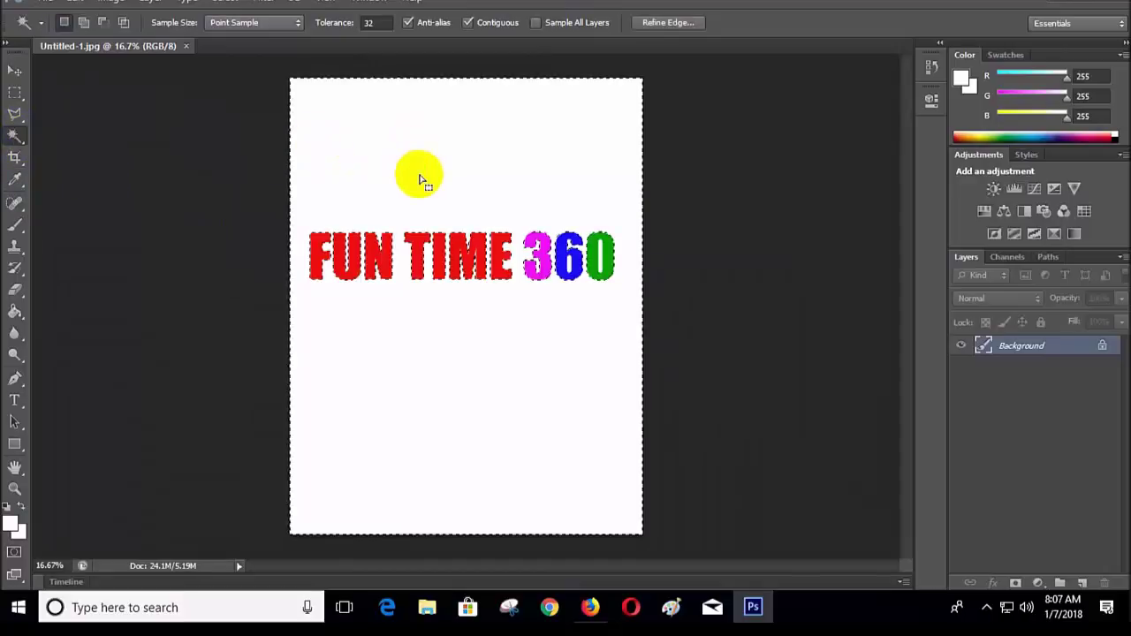
click(224, 3)
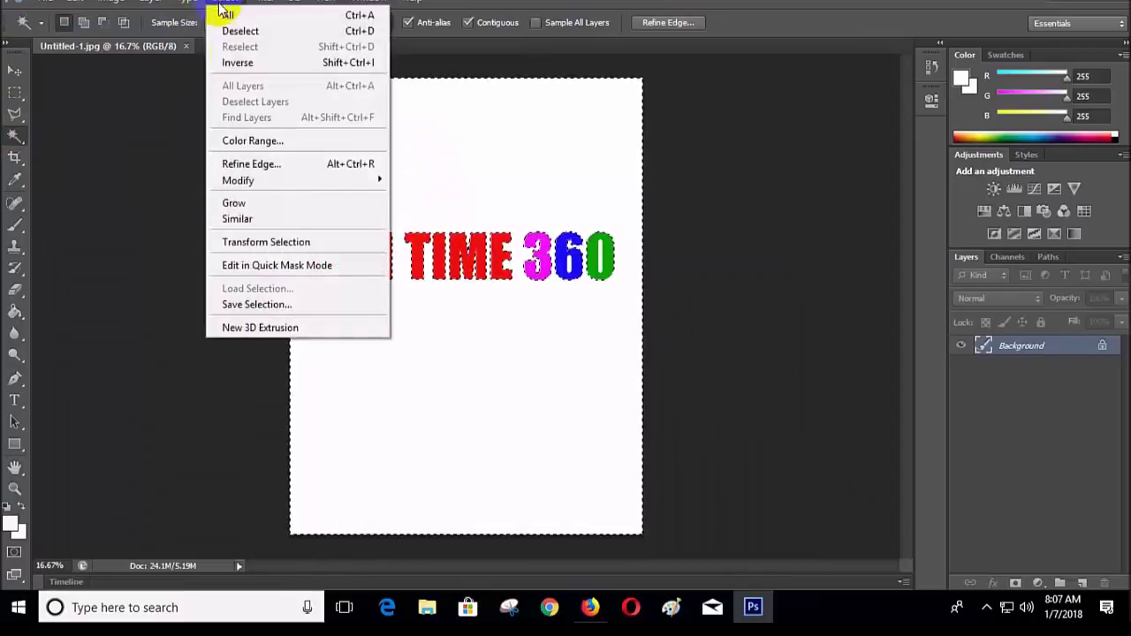
click(239, 62)
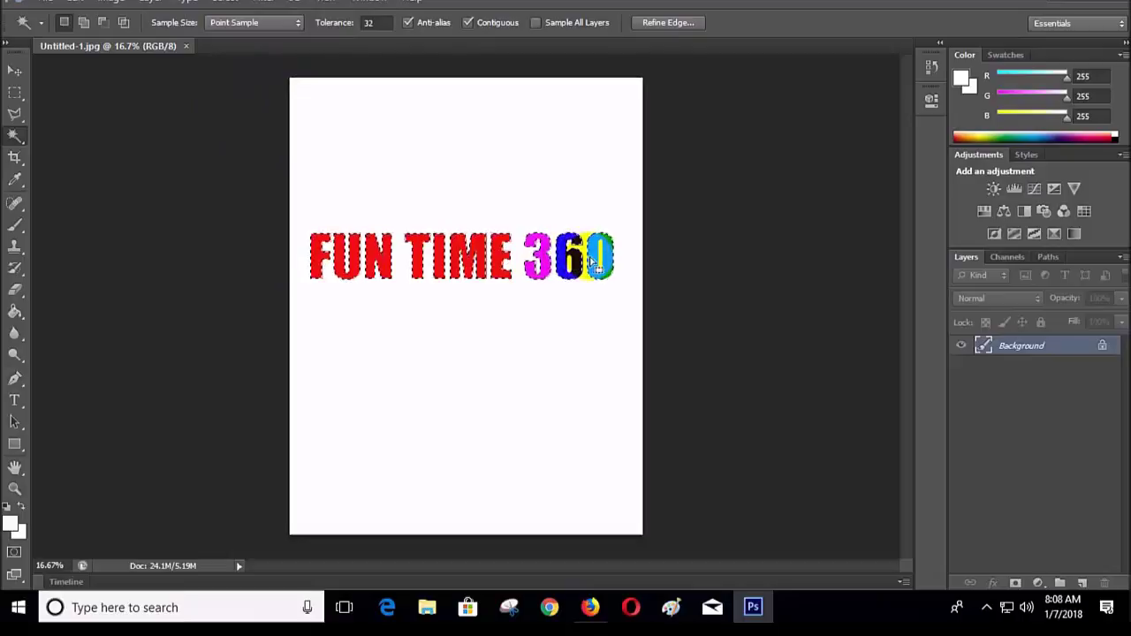
click(234, 7)
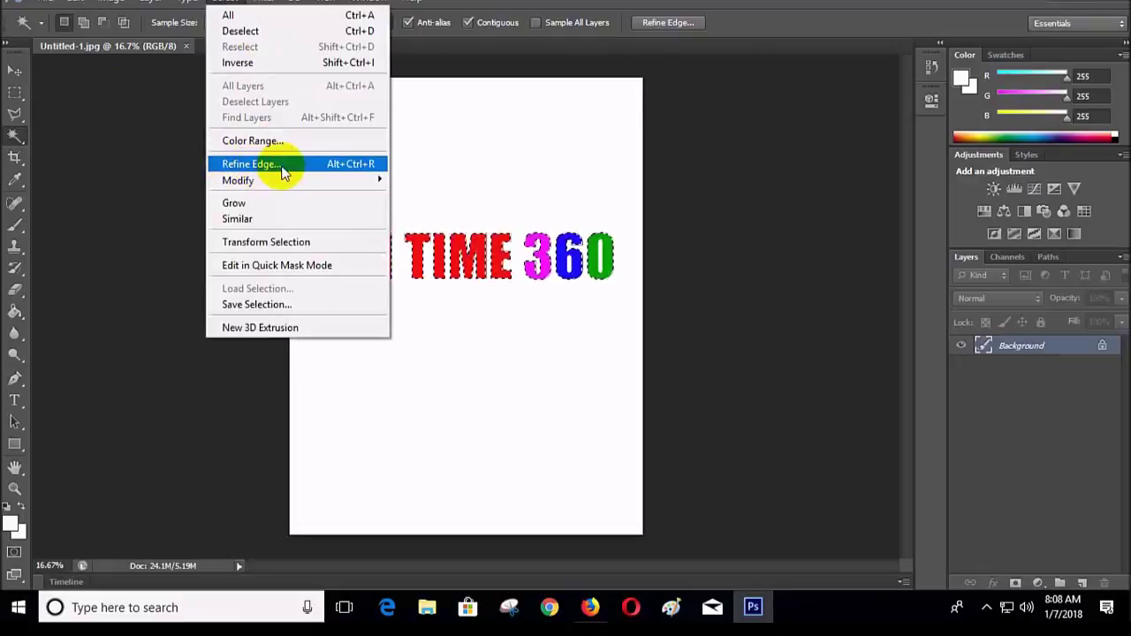
- Send the lettering through Refine Edge with Output To New Layer, creating a Background copy layer
click(283, 172)
click(760, 362)
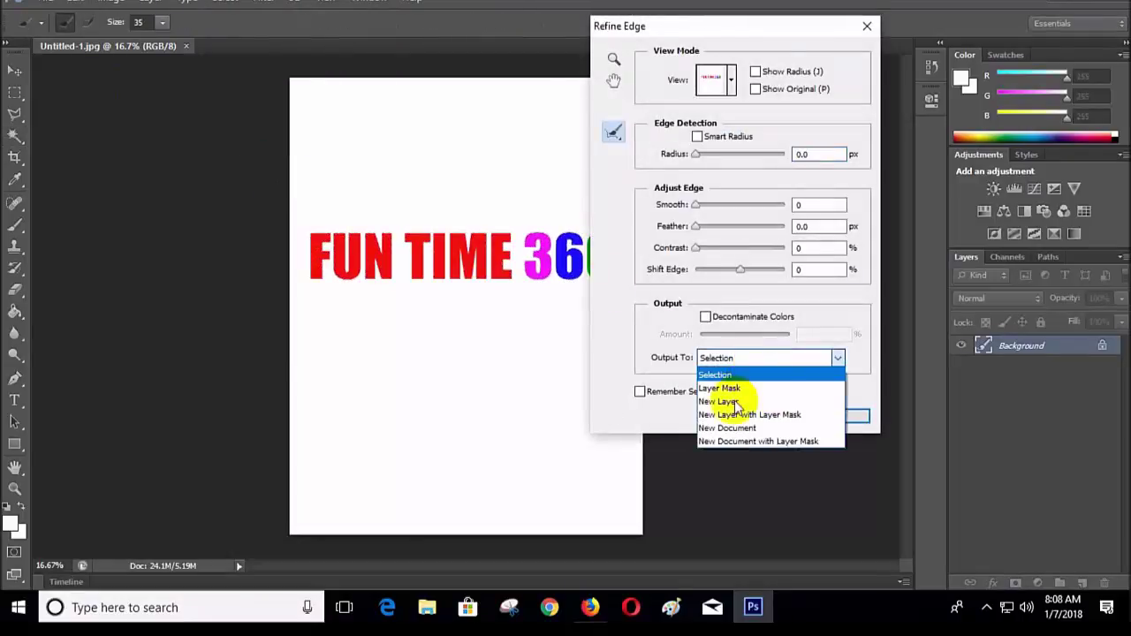
click(734, 402)
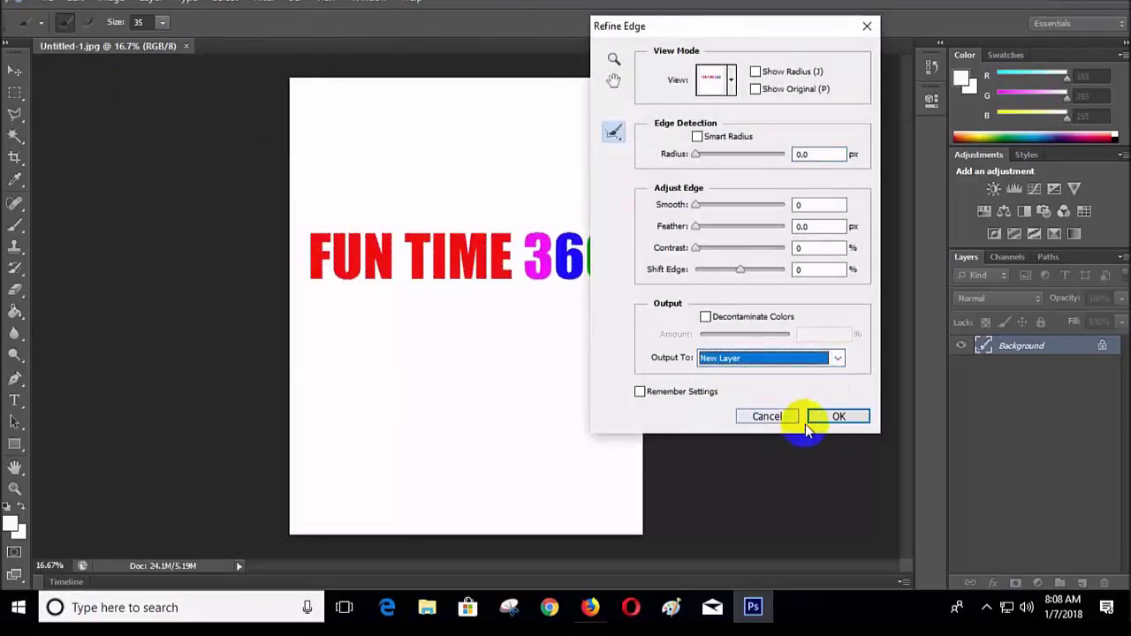
click(840, 416)
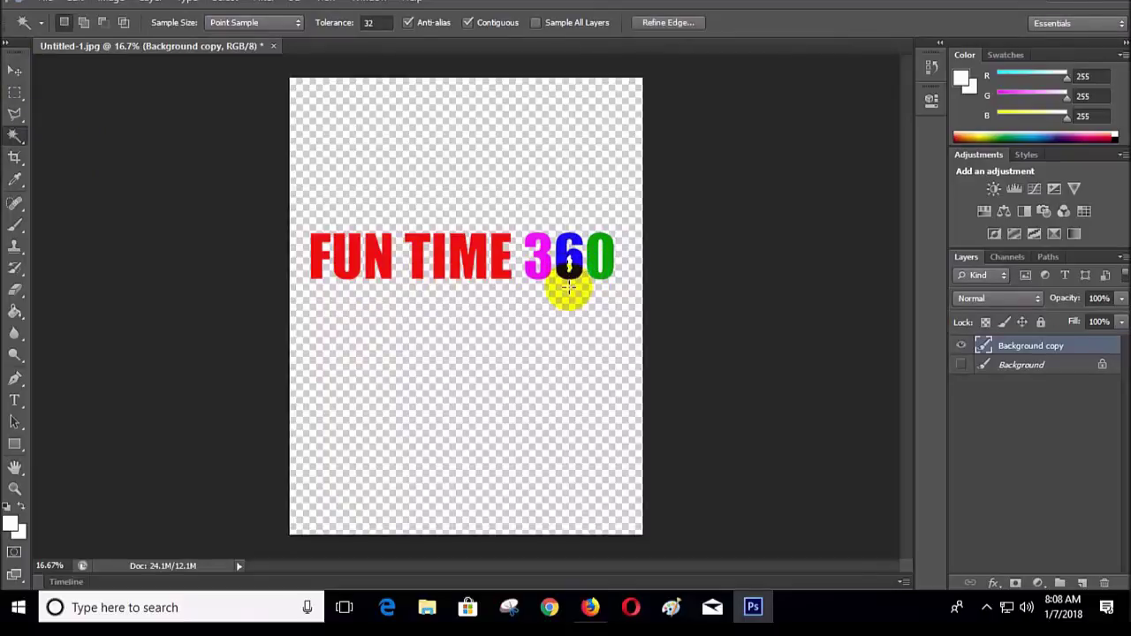
- Select the green 0, switch to the Move tool and clear the selection
click(575, 285)
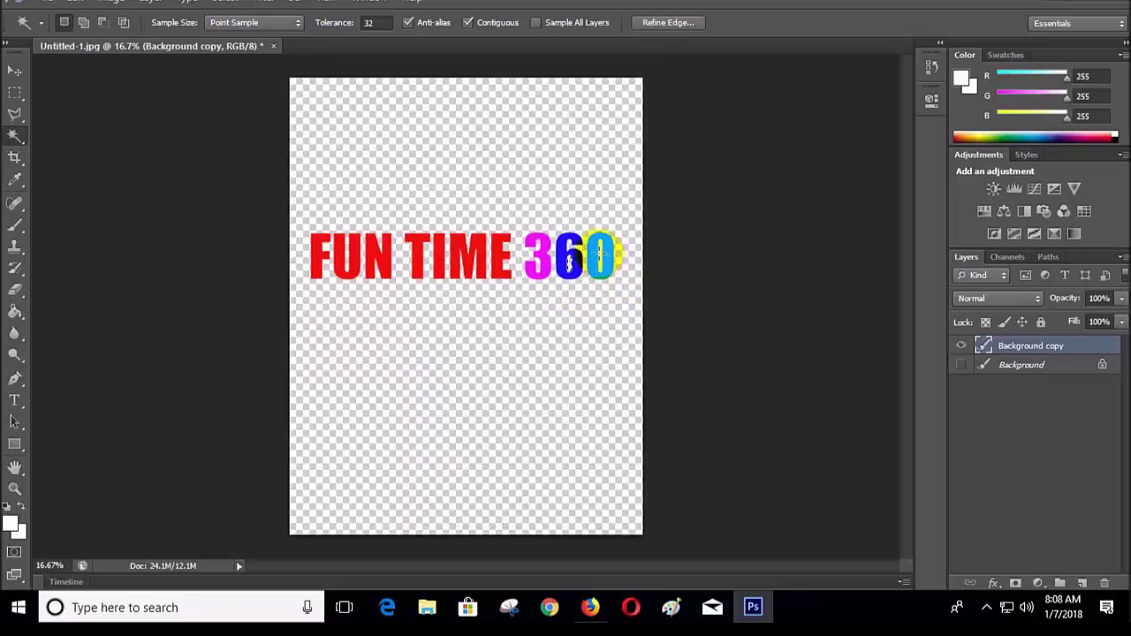
click(604, 269)
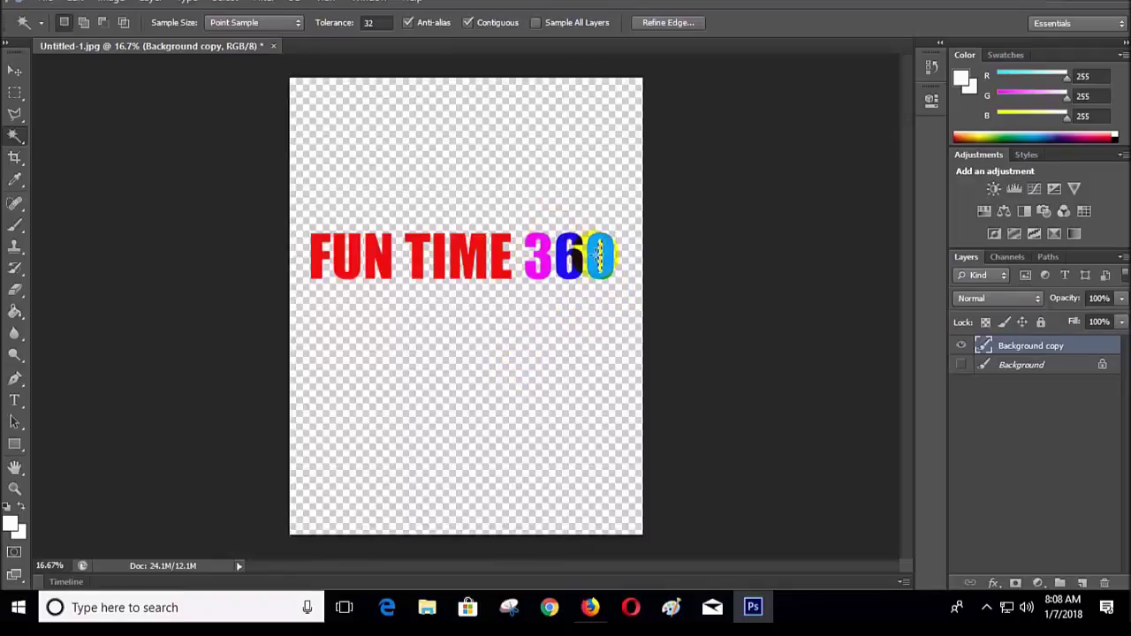
click(137, 221)
key(v)
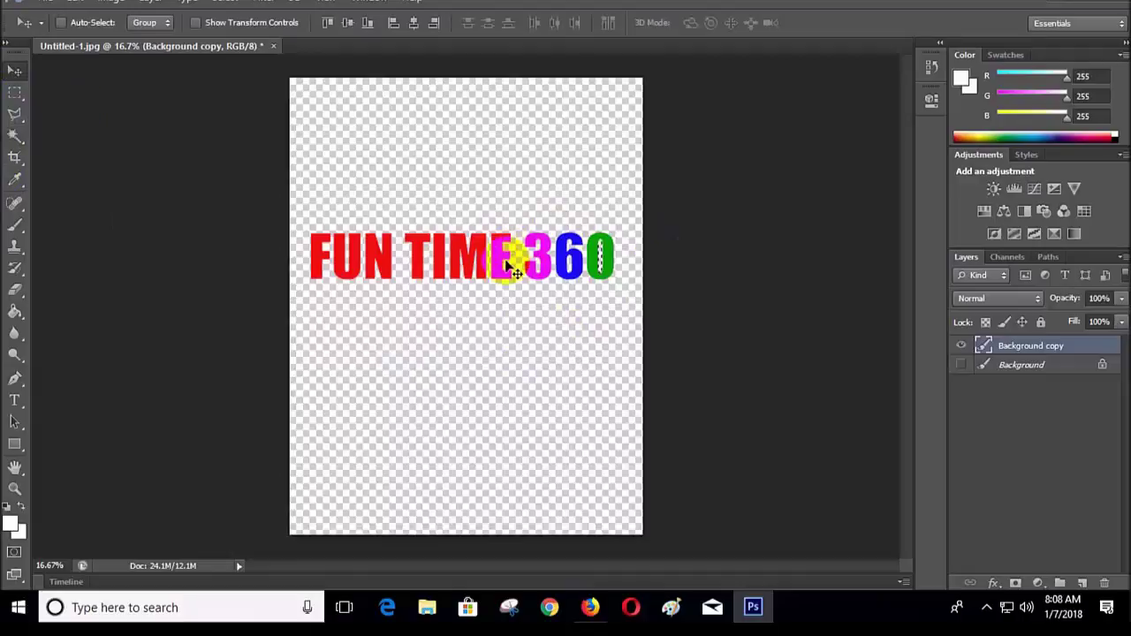
click(15, 92)
click(96, 167)
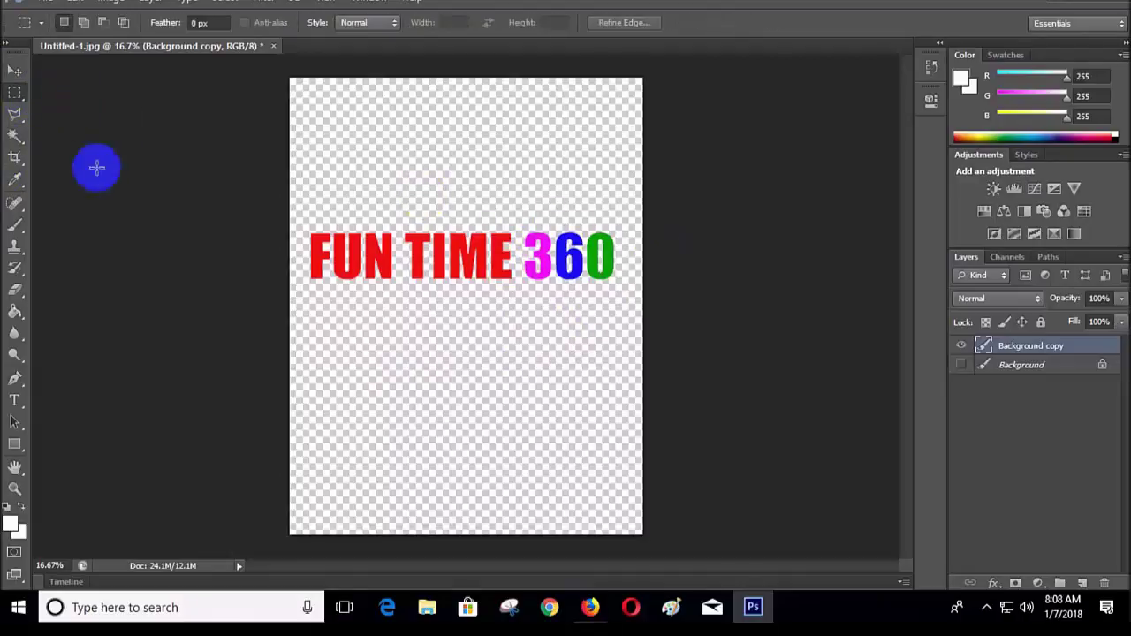
click(14, 71)
- Drag the FUN TIME 360 lettering around until it sits slightly lower on the page
drag(367, 228, 387, 268)
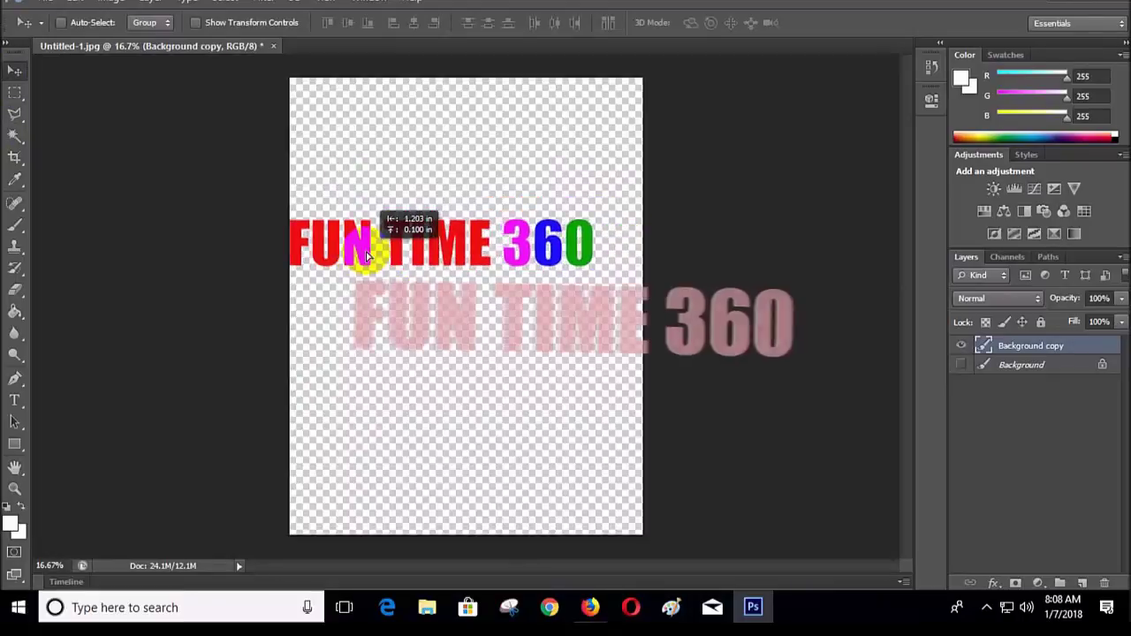
drag(387, 287, 382, 255)
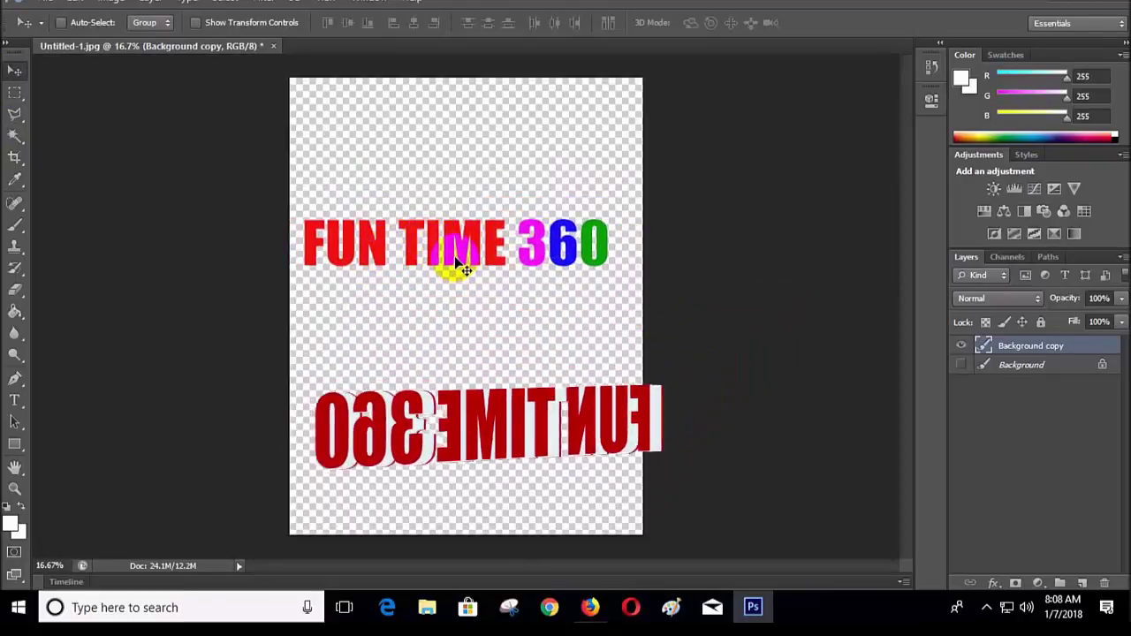
drag(454, 265, 455, 205)
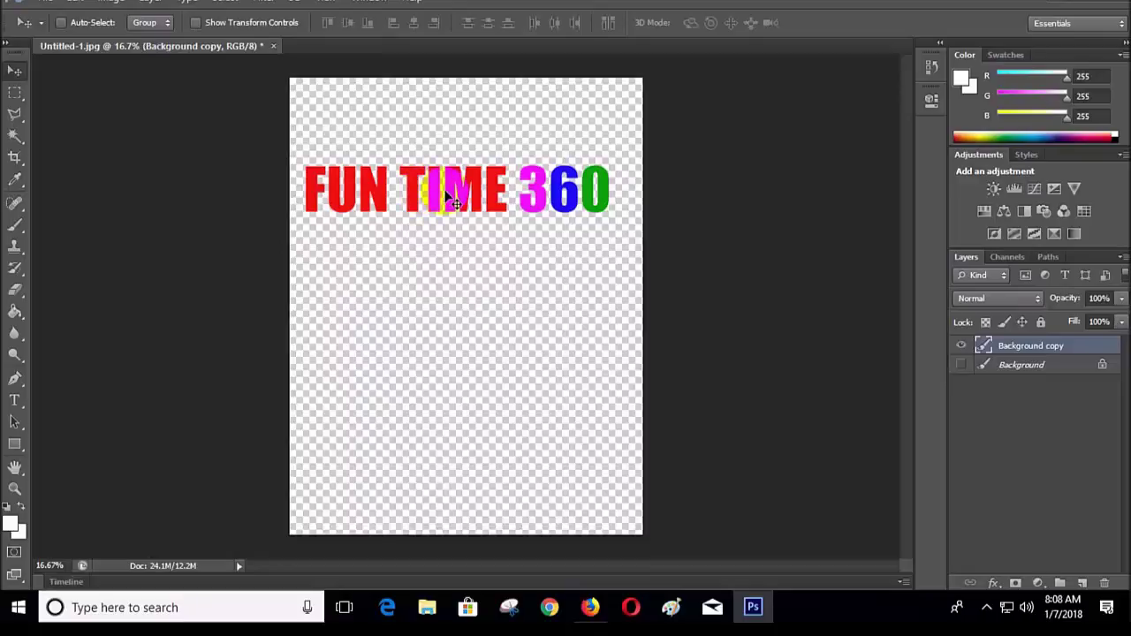
drag(433, 199, 394, 265)
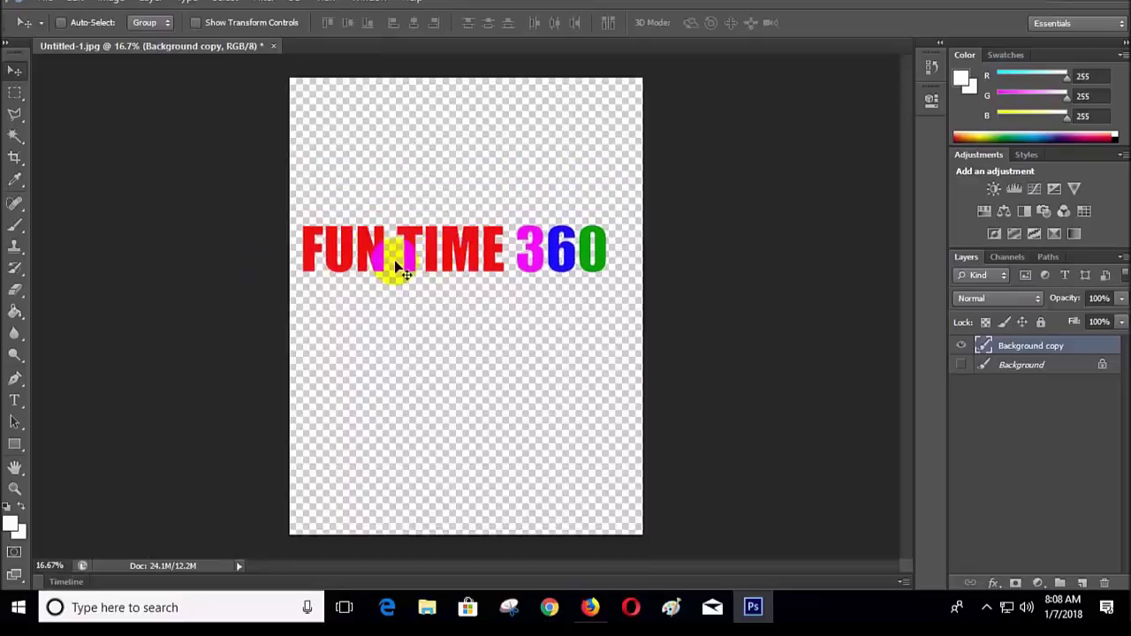
drag(408, 261, 413, 234)
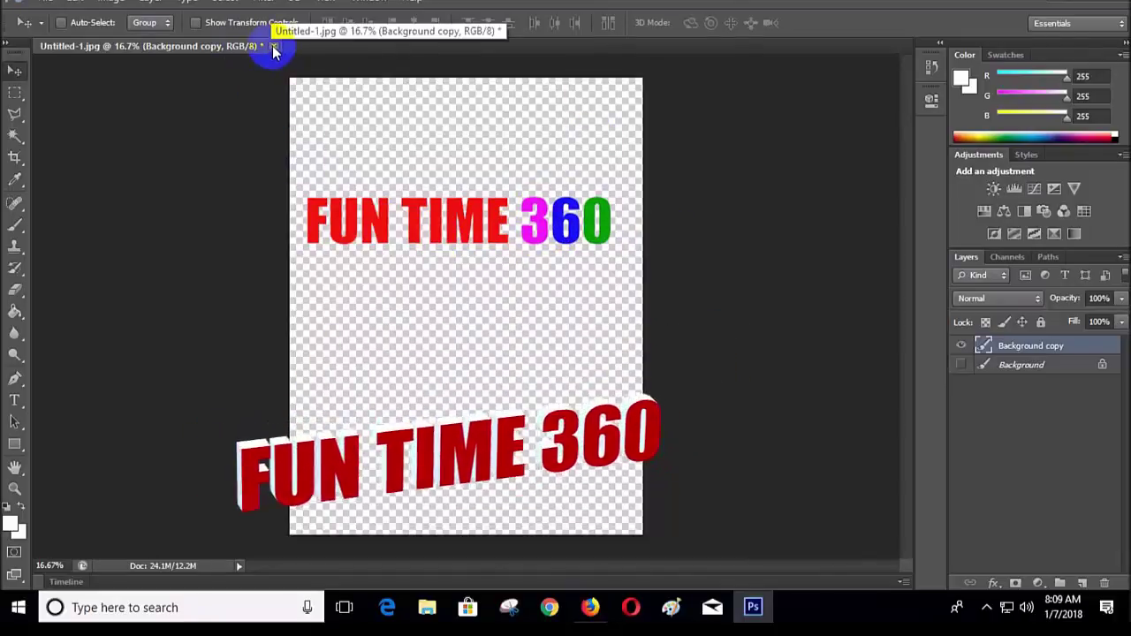
- Revert the image with F12 and make a Color Range selection at Fuzziness 88
key(F12)
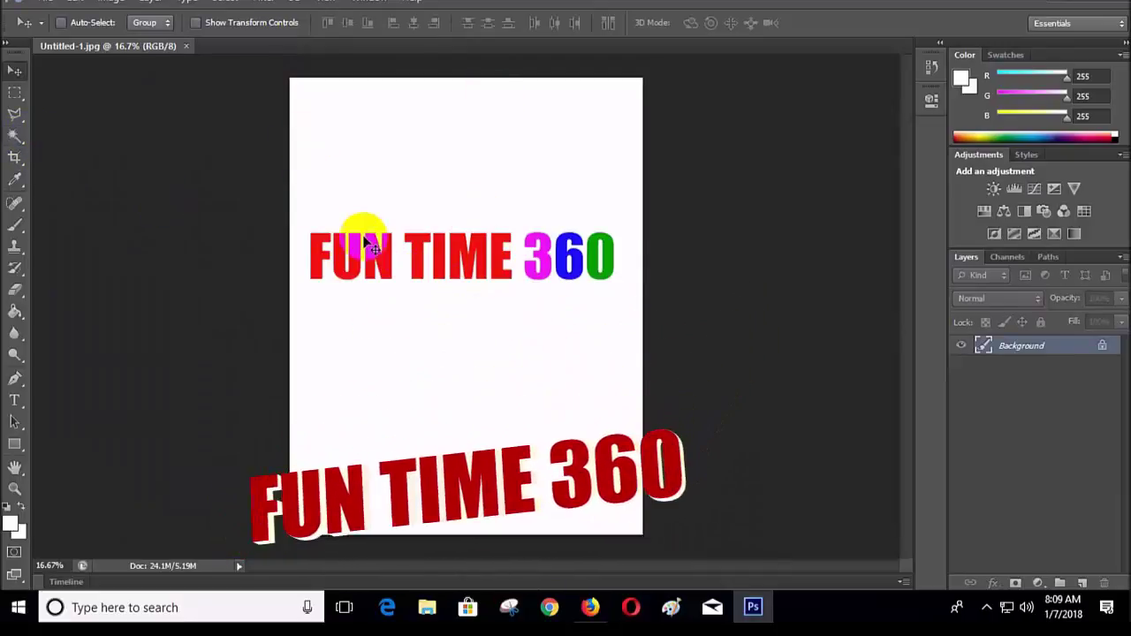
click(152, 2)
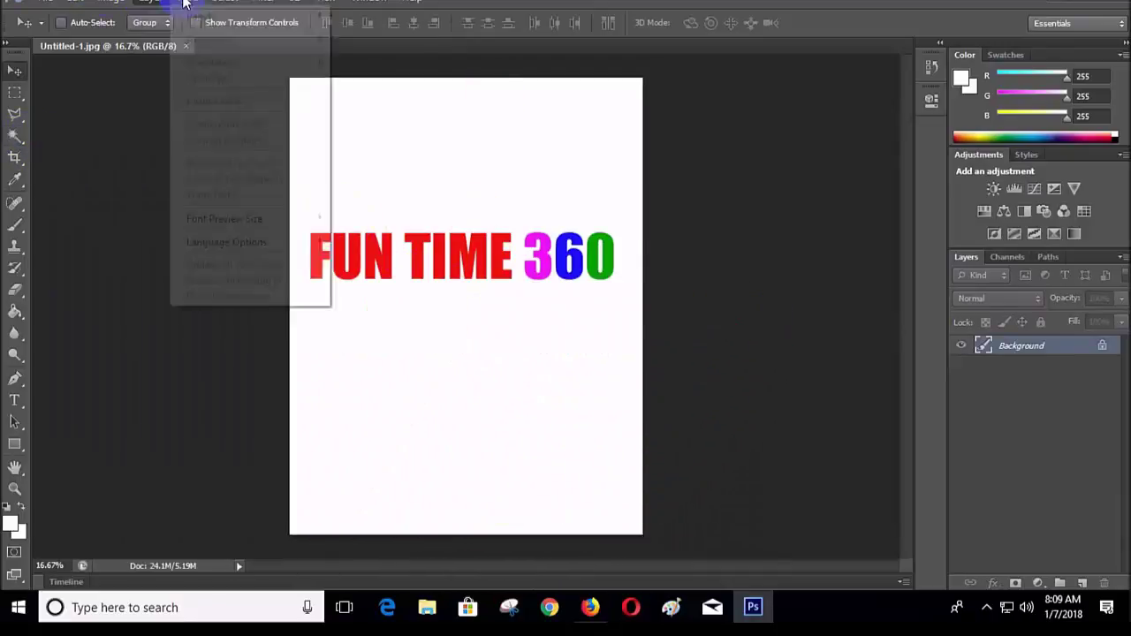
click(259, 143)
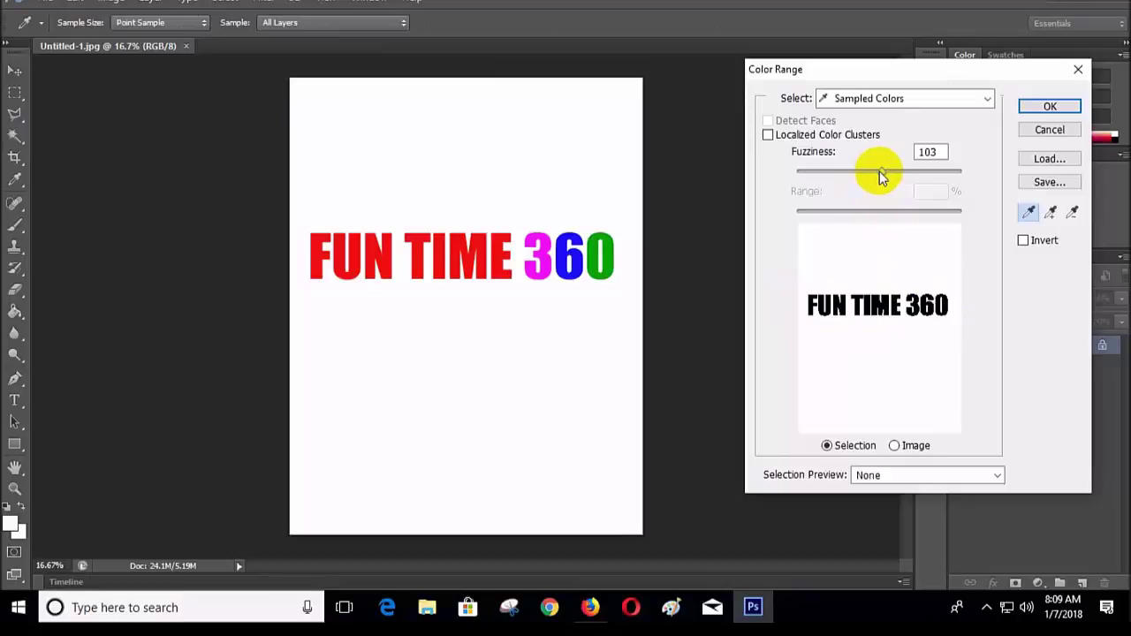
mouse_move(879, 172)
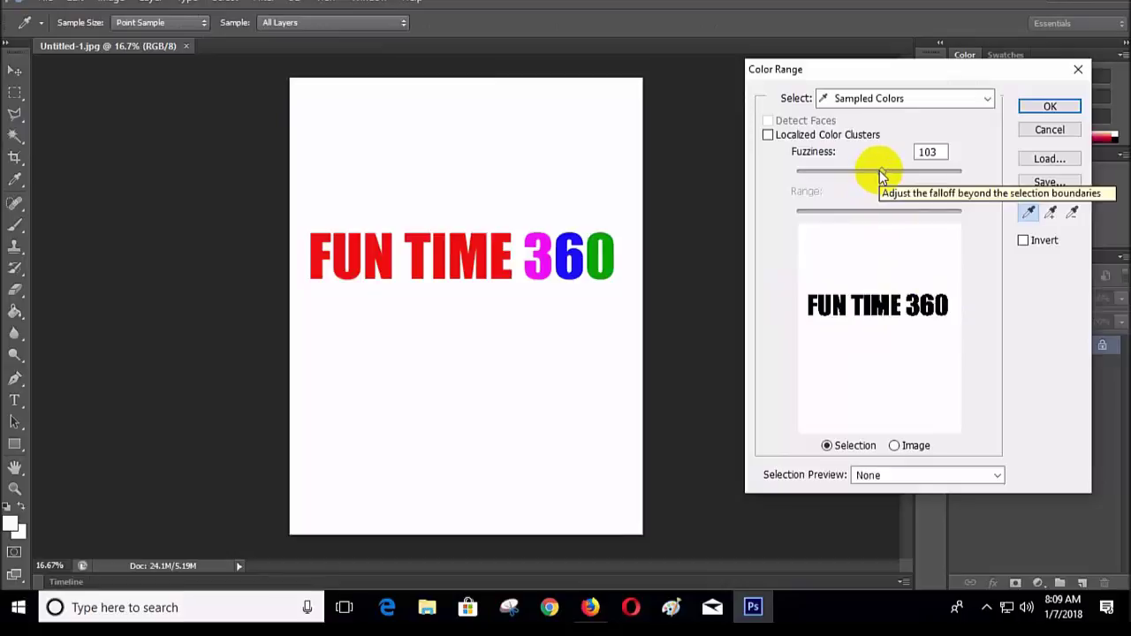
drag(880, 171, 865, 174)
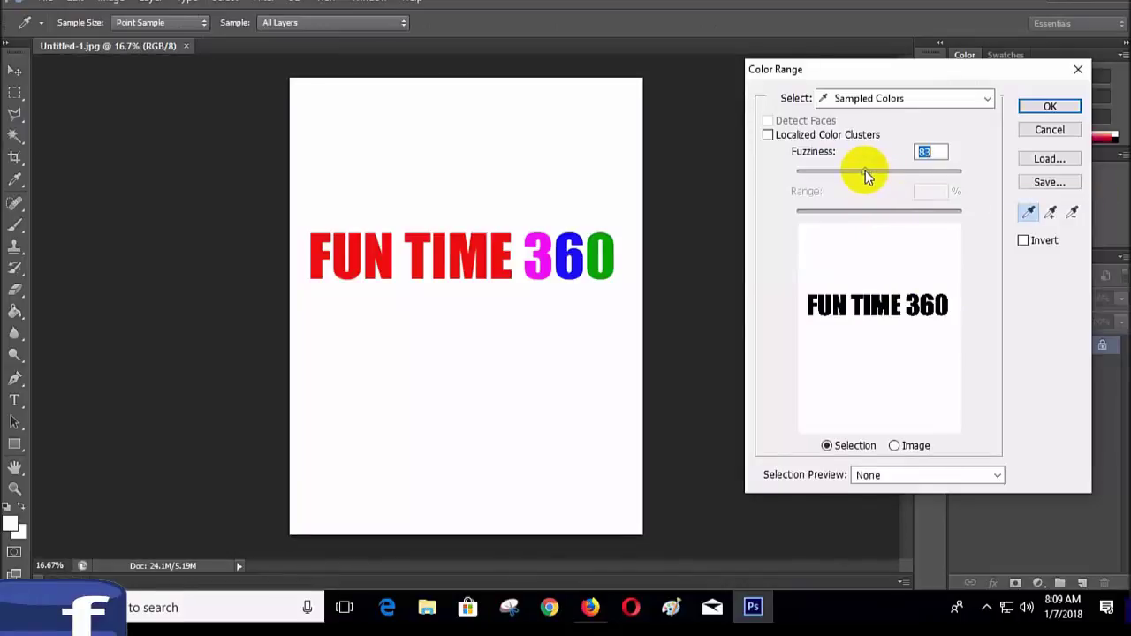
click(1048, 107)
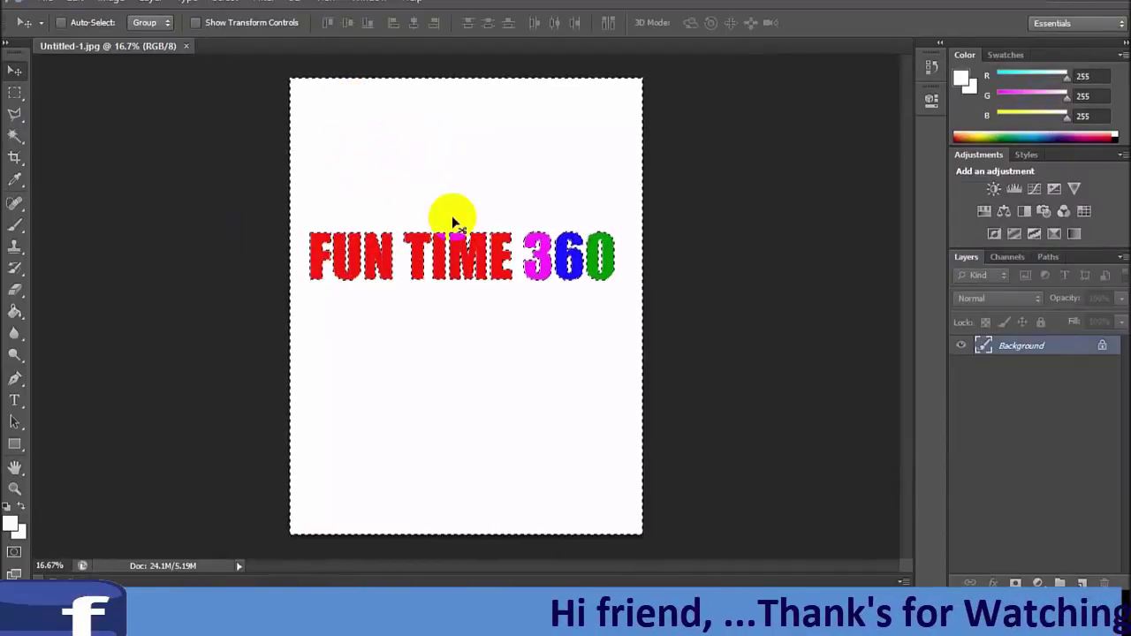
key(ctrl+BackSpace)
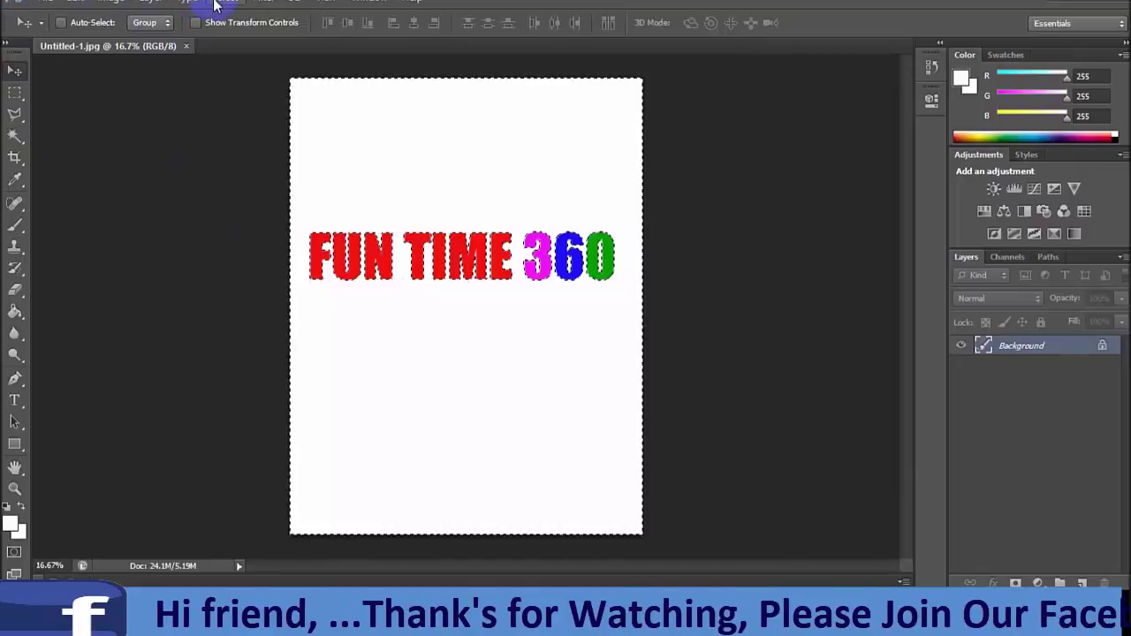
- Invert to the lettering and copy it to a new layer via Refine Edge
click(224, 3)
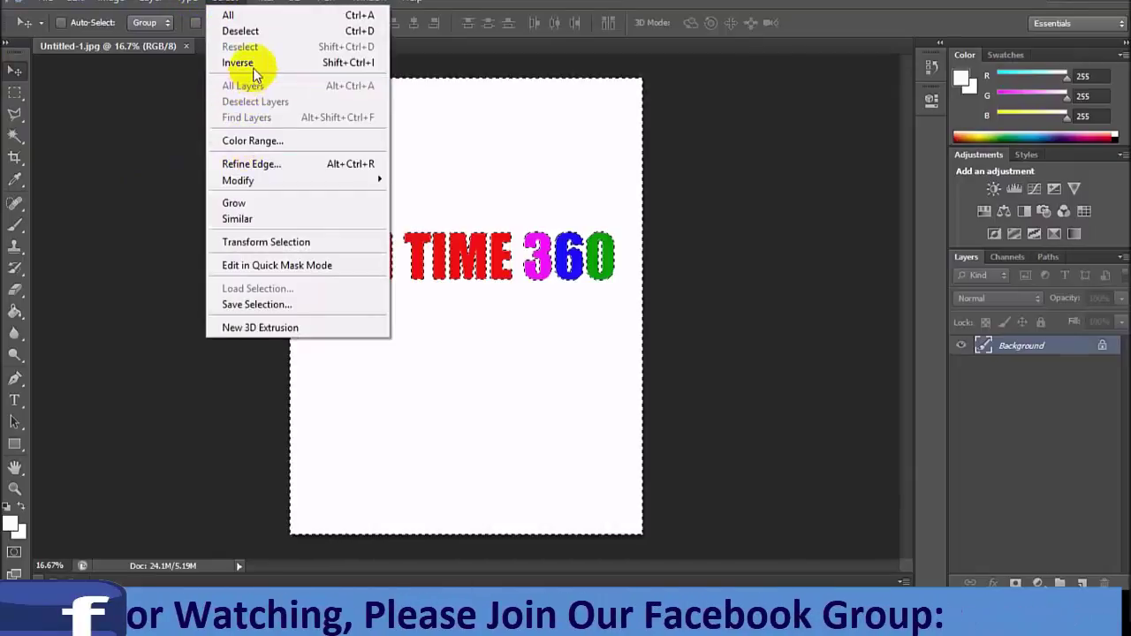
click(238, 63)
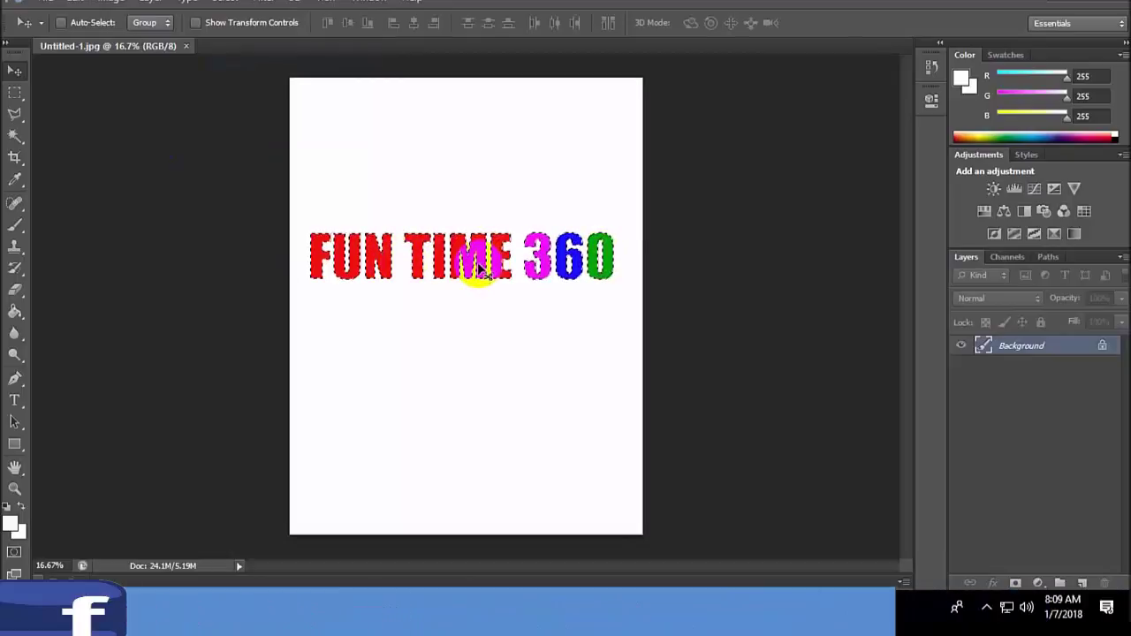
click(223, 5)
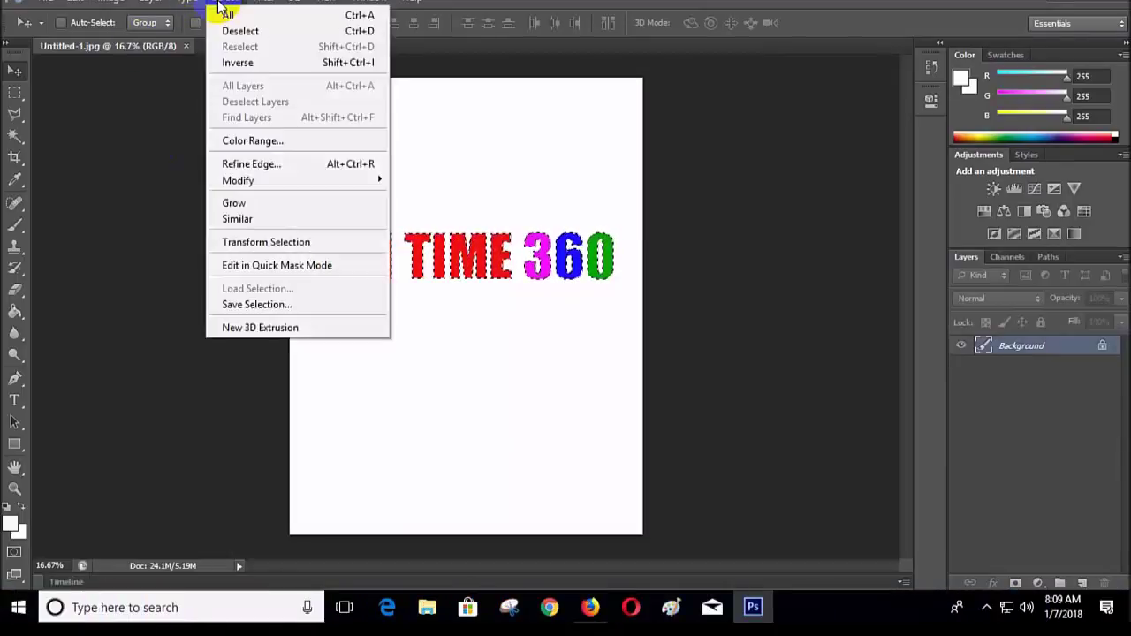
click(277, 166)
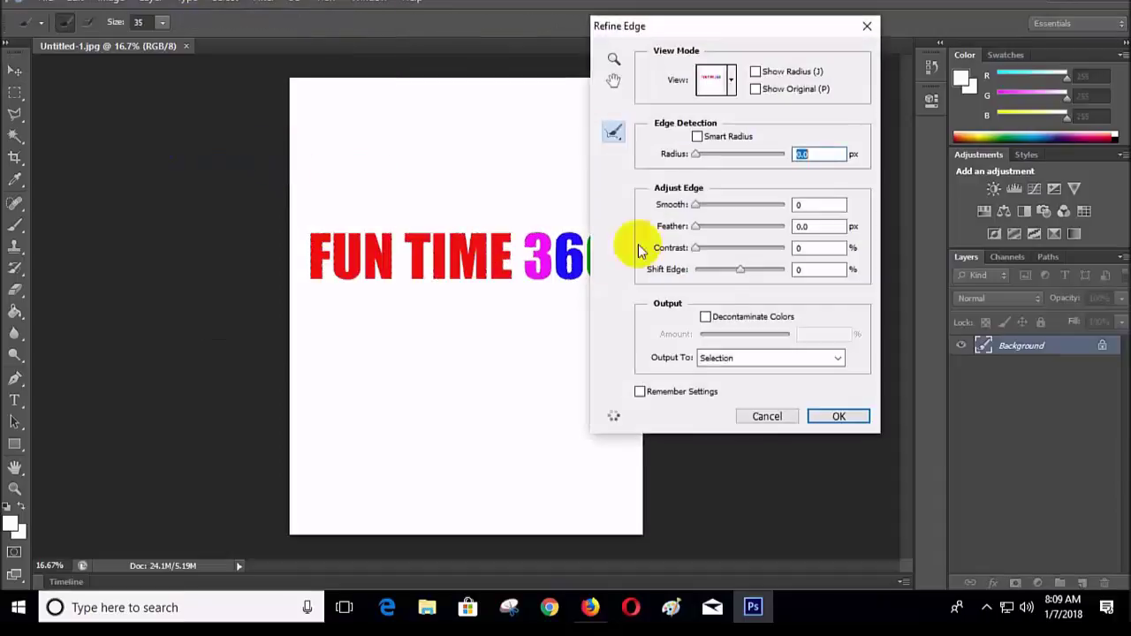
click(724, 357)
click(741, 401)
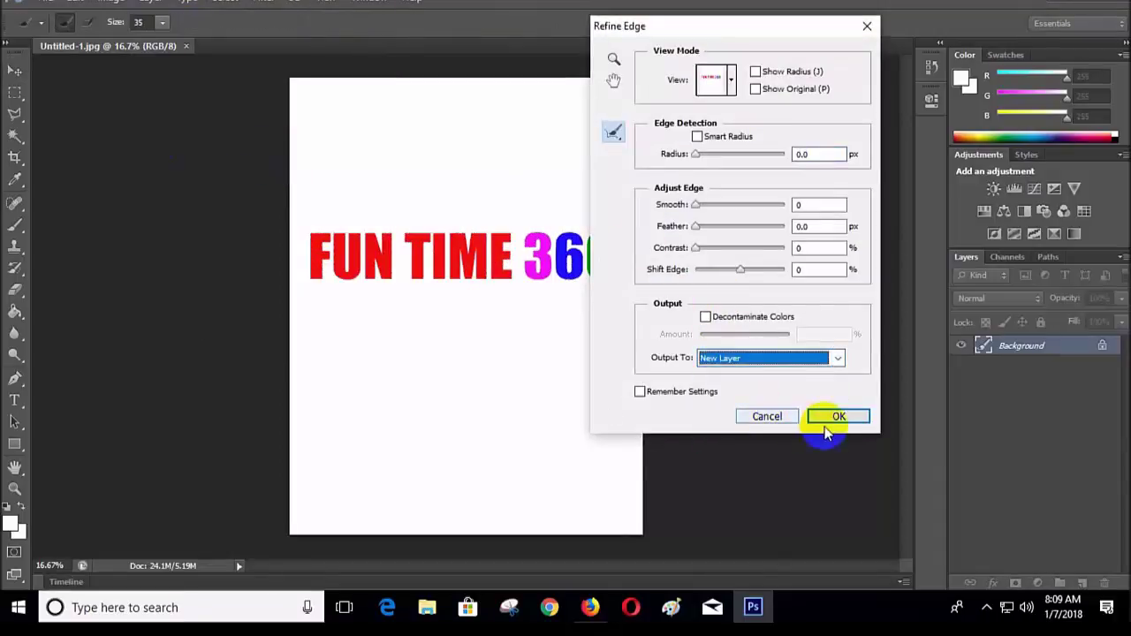
click(839, 420)
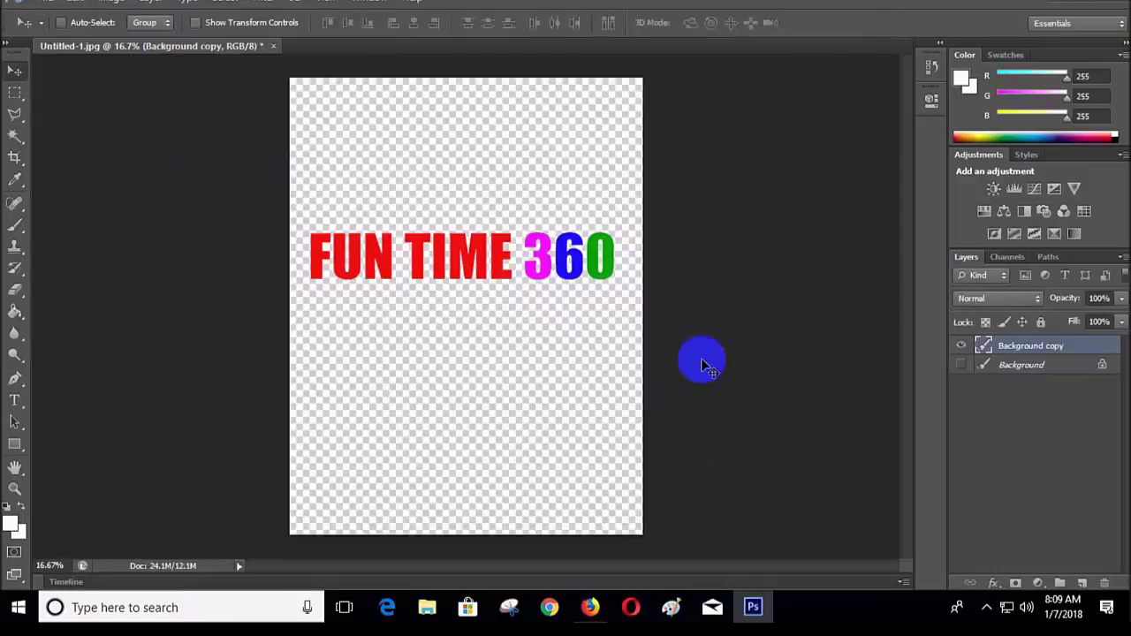
- Nudge the lettering up and right, then close Untitled-1.jpg, dismissing the save prompt
mouse_move(404, 265)
mouse_down()
mouse_move(464, 230)
mouse_move(453, 256)
mouse_up()
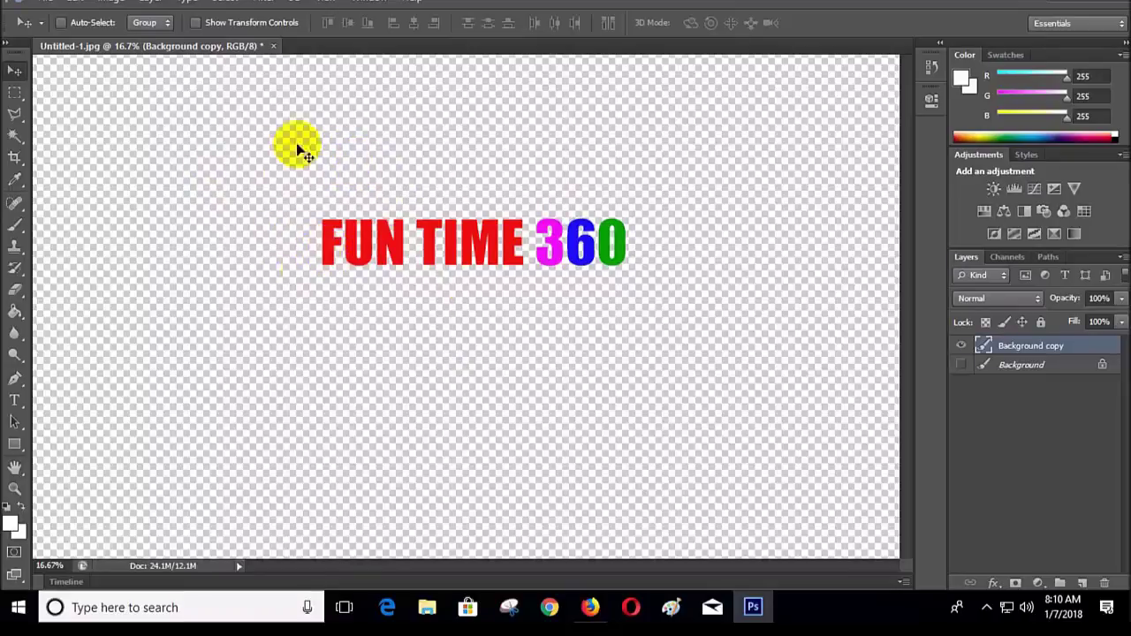
click(273, 47)
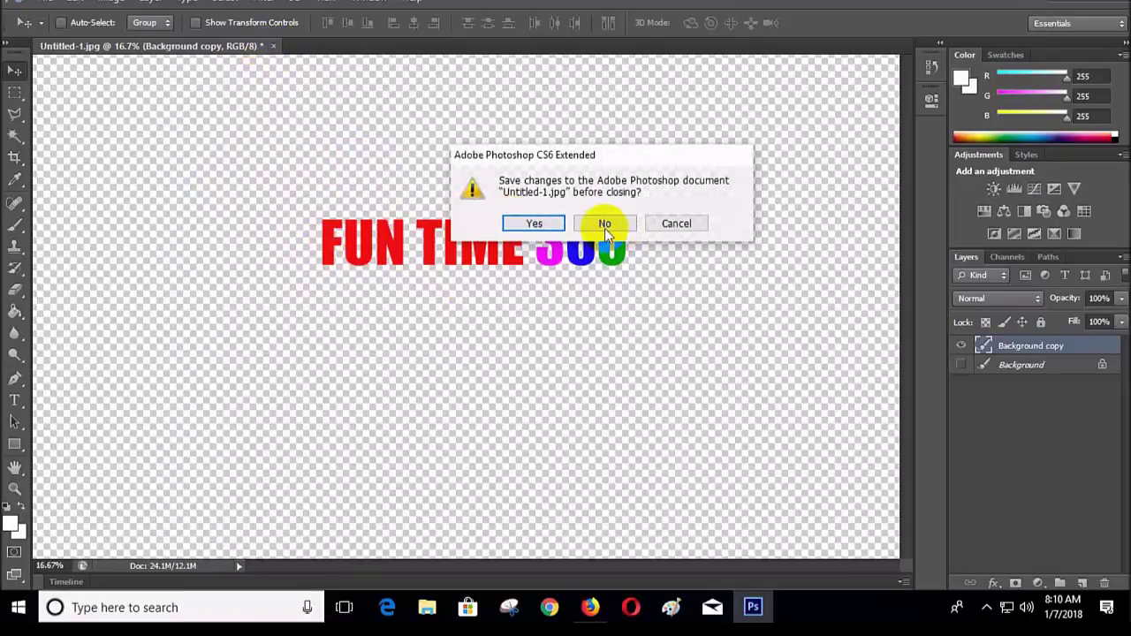
key(Escape)
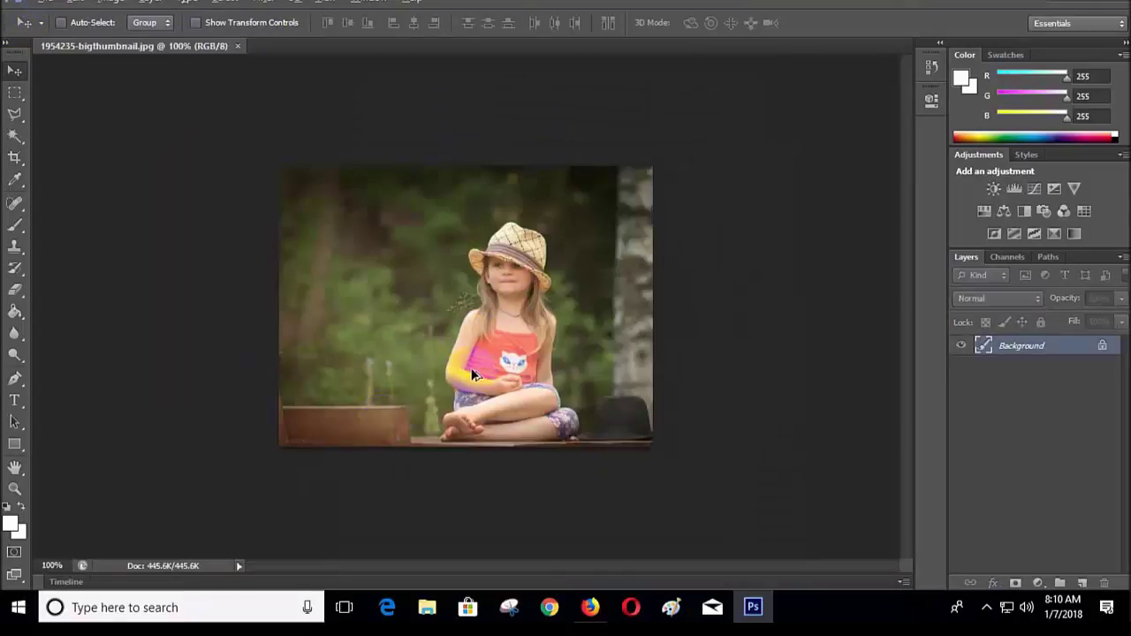
- Zoom the girl photo in to about 177%
scroll(471, 368, up, 5)
scroll(471, 367, up, 1)
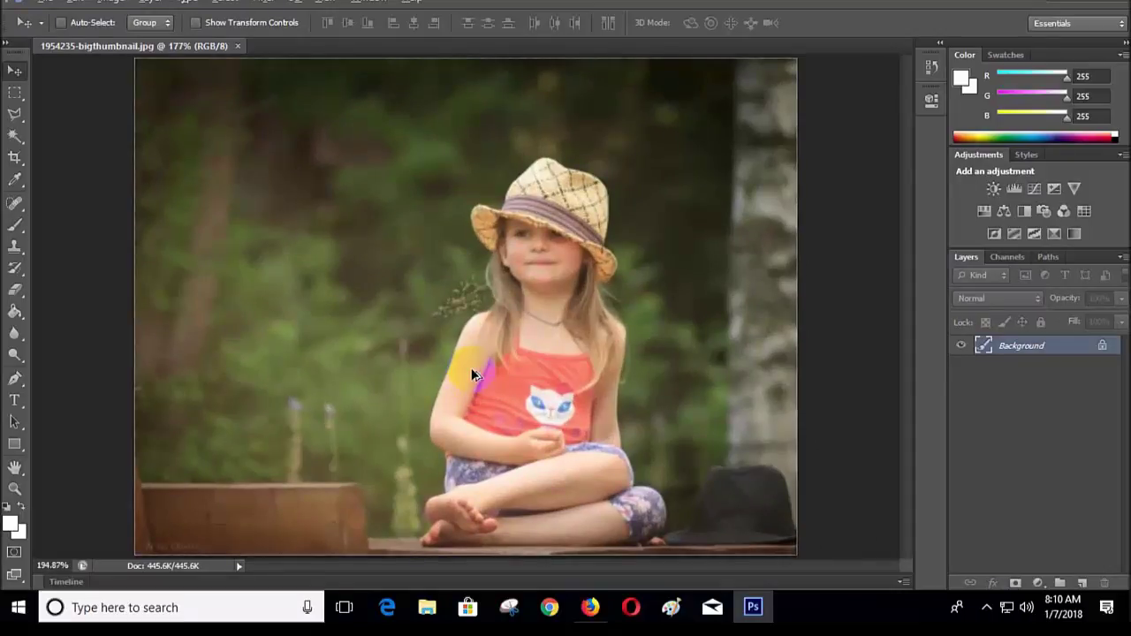
scroll(471, 368, up, 1)
scroll(471, 367, down, 1)
- Make the Quick Selection Tool active from the Quick Selection/Magic Wand flyout
click(13, 119)
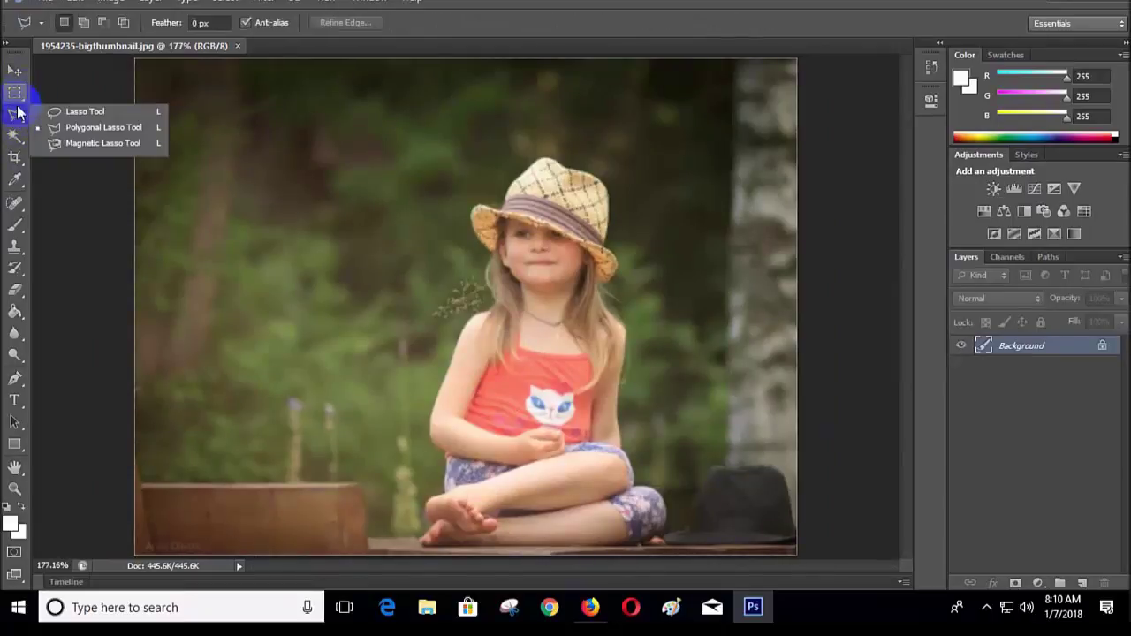
click(14, 136)
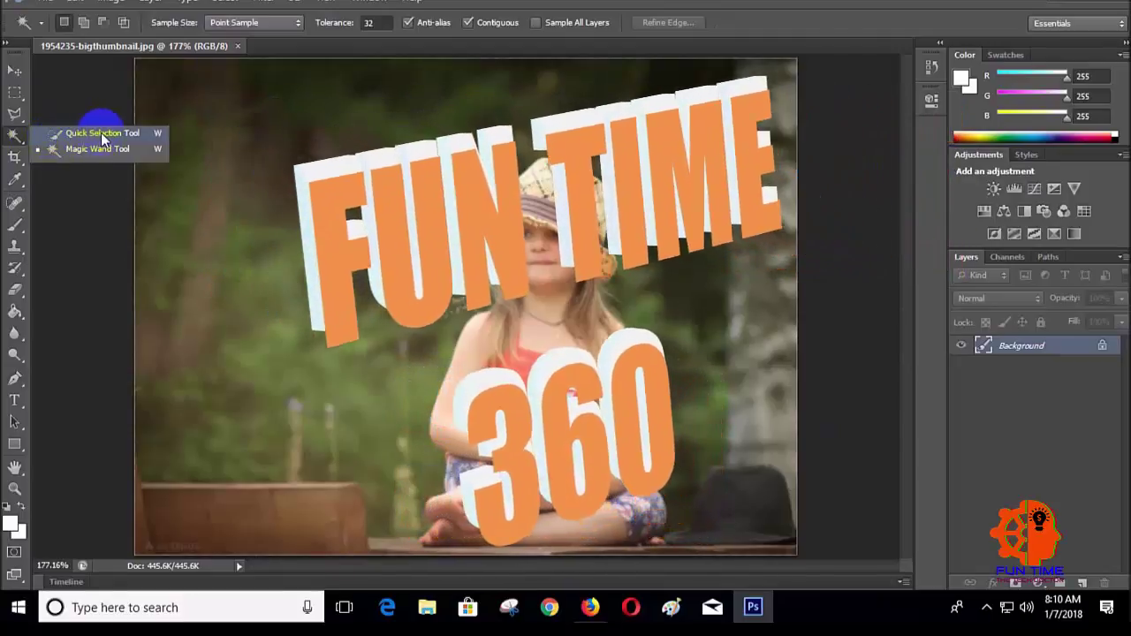
click(99, 134)
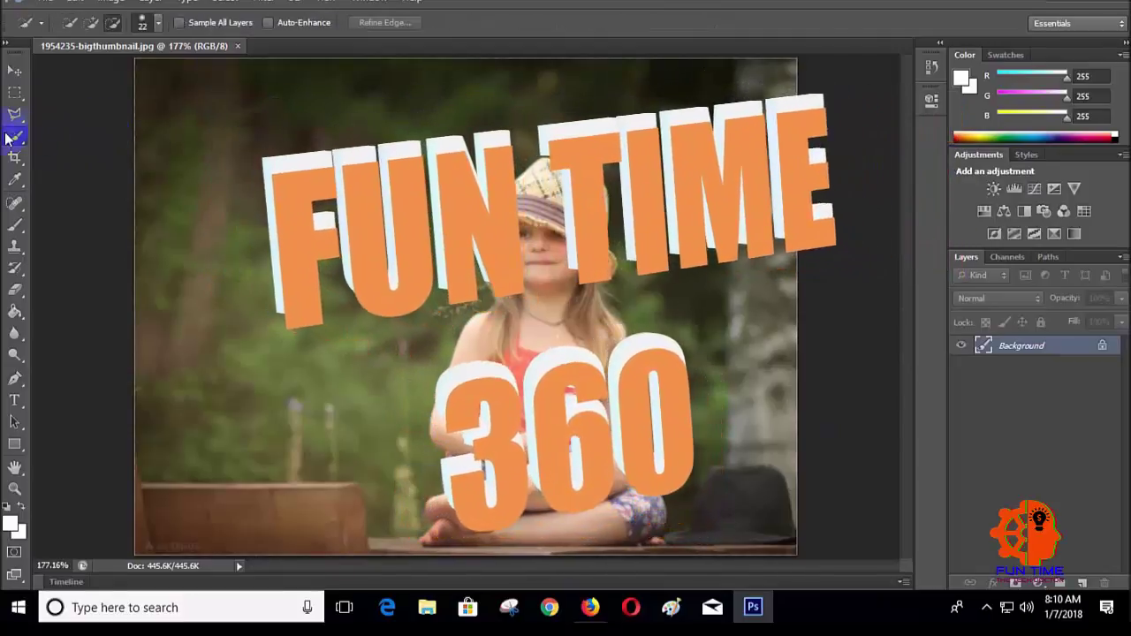
click(7, 138)
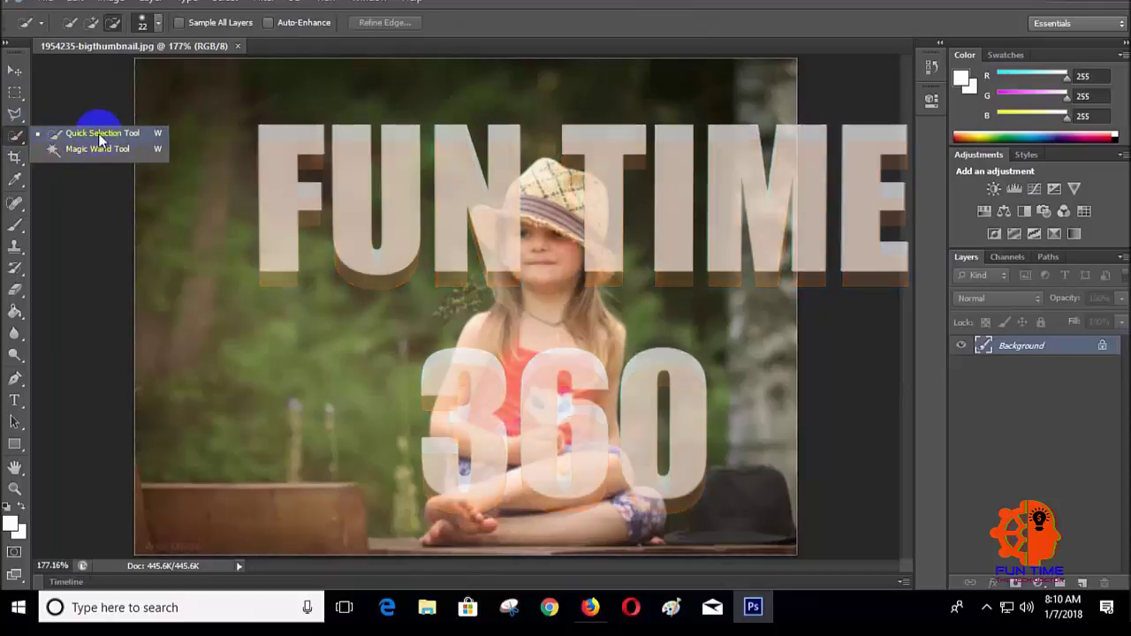
click(99, 134)
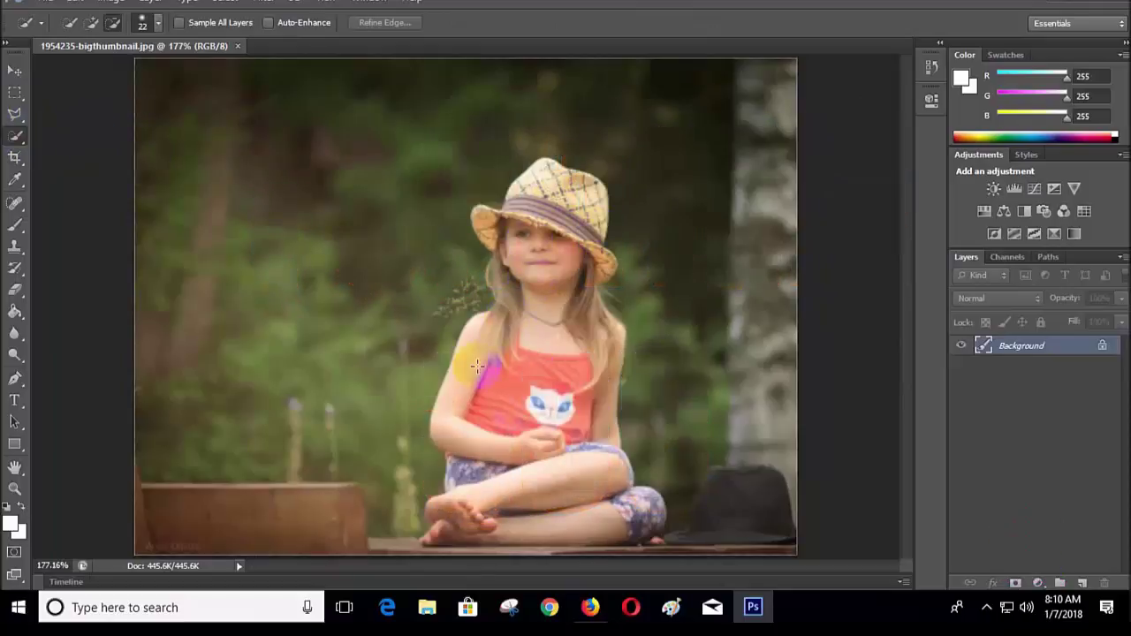
click(412, 437)
click(22, 141)
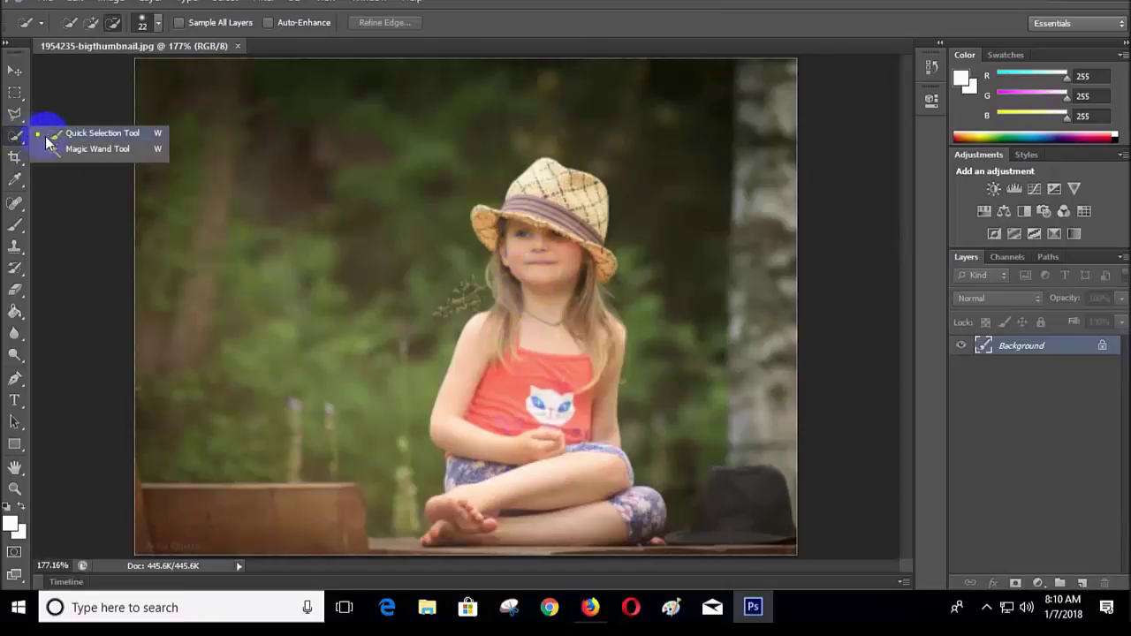
click(50, 133)
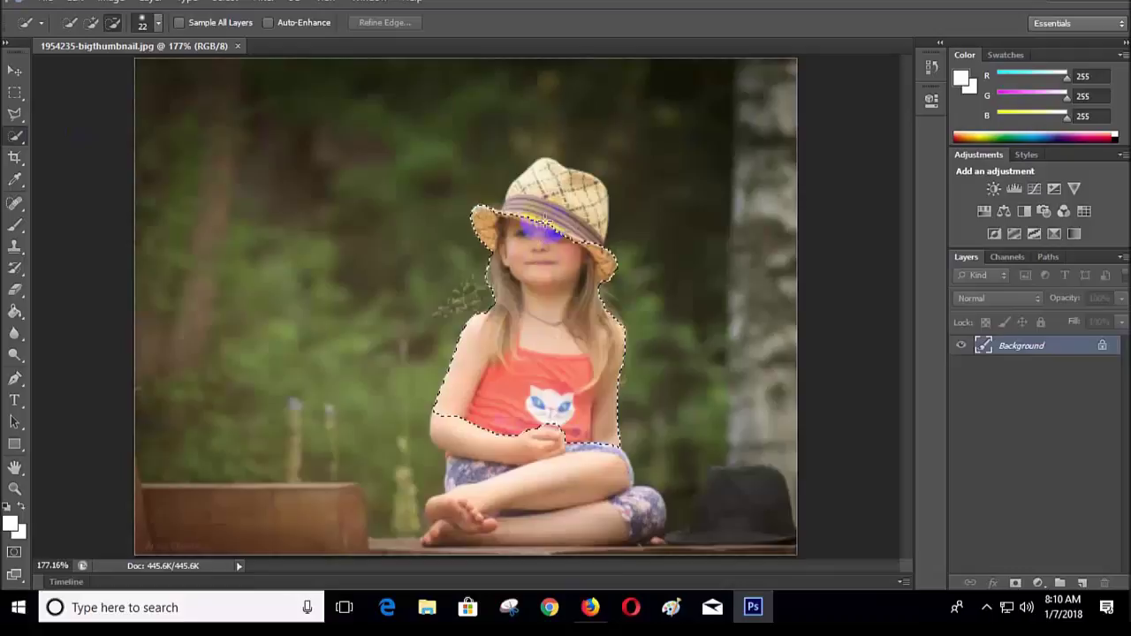
- Quick-select the girl, adding the knee area and subtracting background near her feet and knee
drag(535, 285, 550, 188)
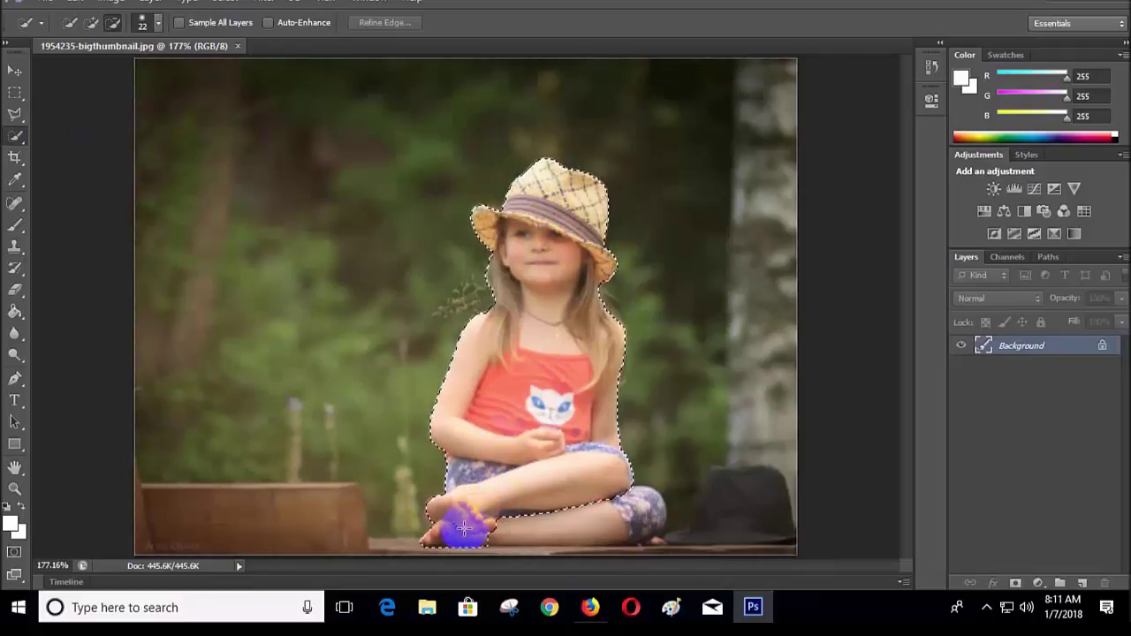
drag(464, 528, 524, 524)
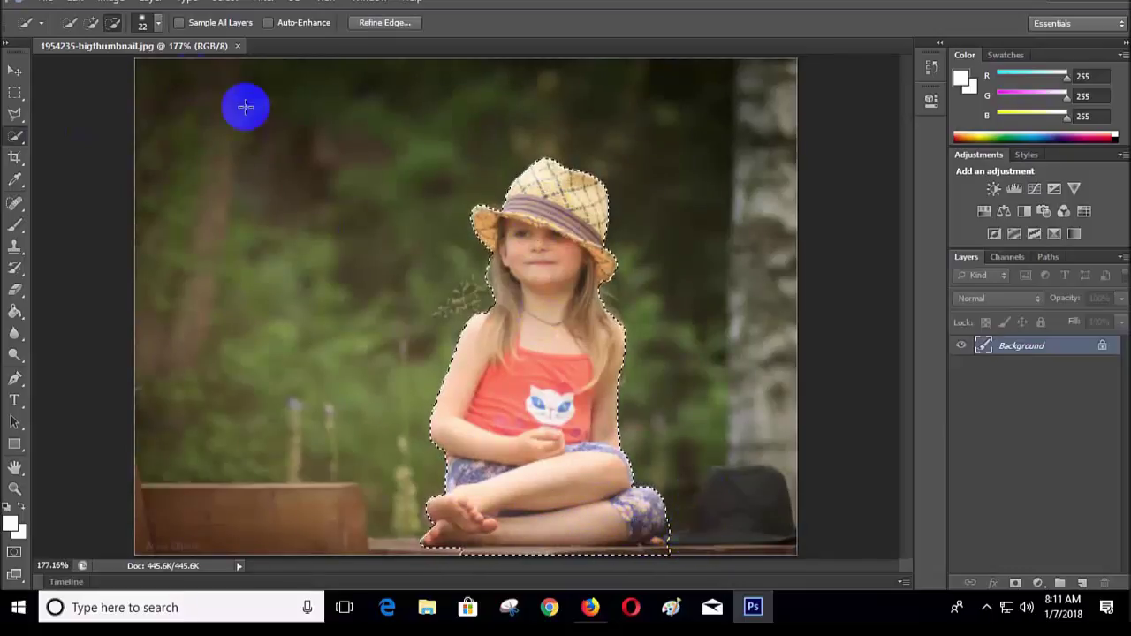
click(113, 25)
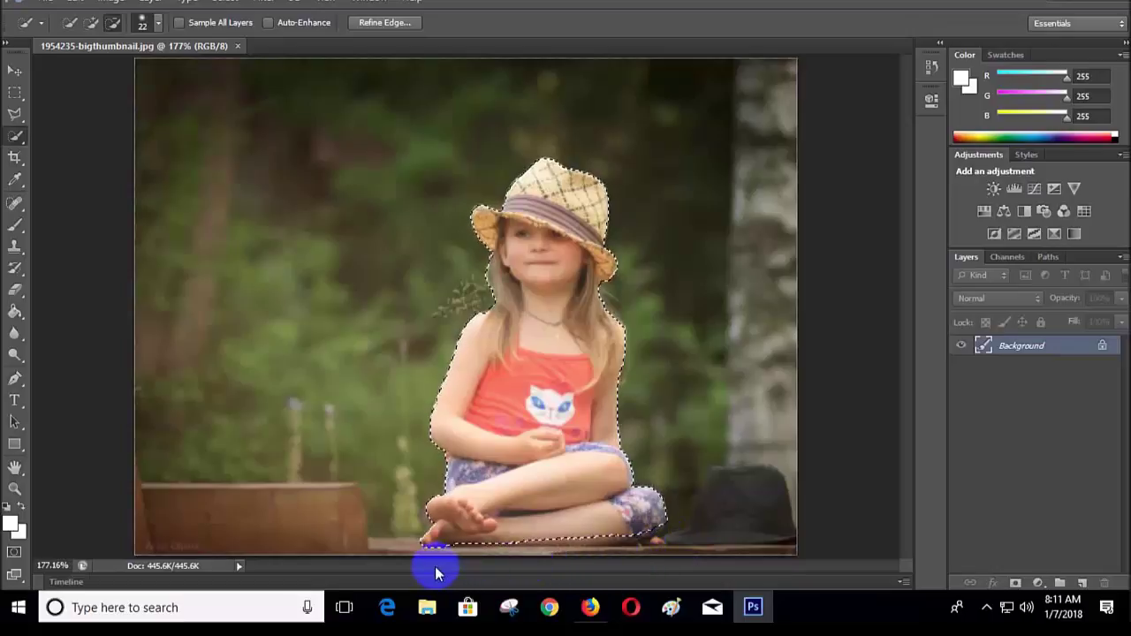
click(90, 25)
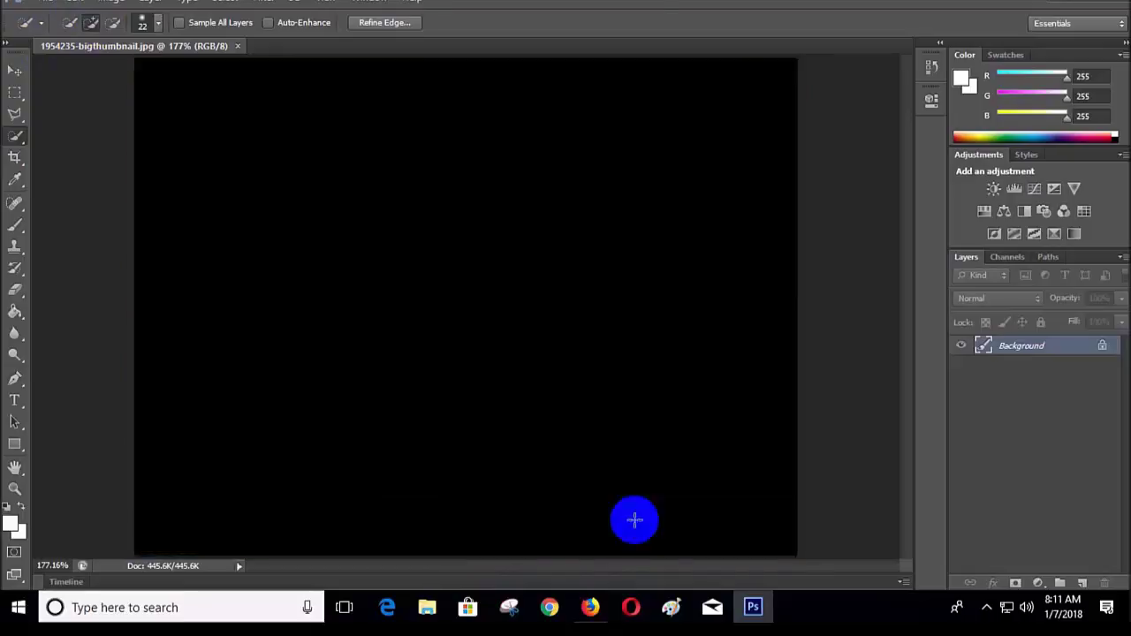
drag(627, 513, 632, 523)
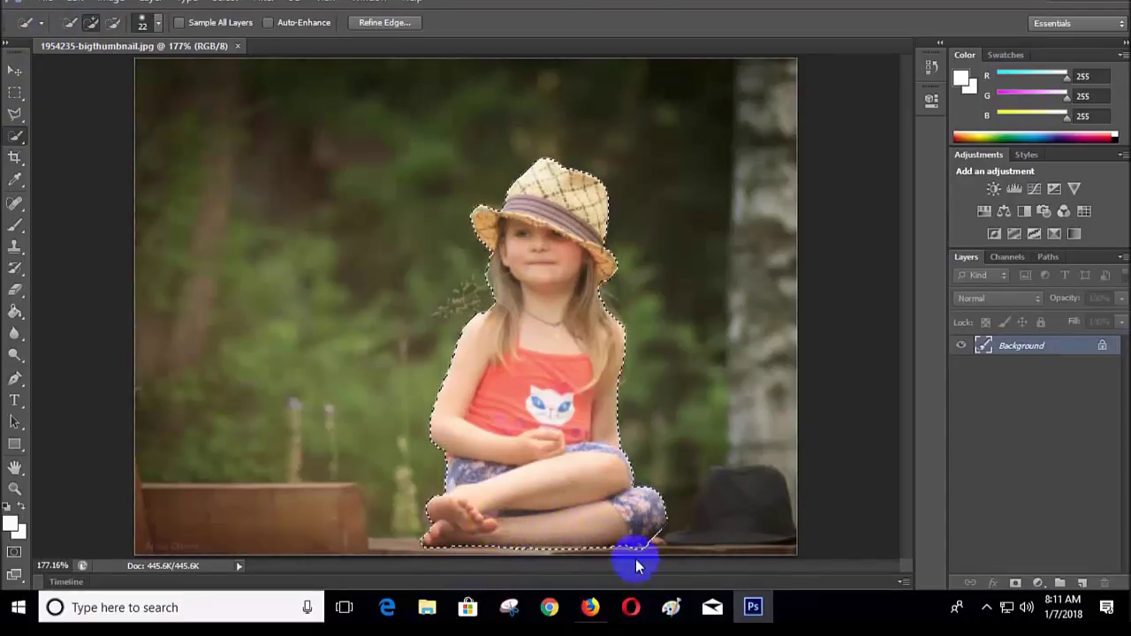
click(112, 22)
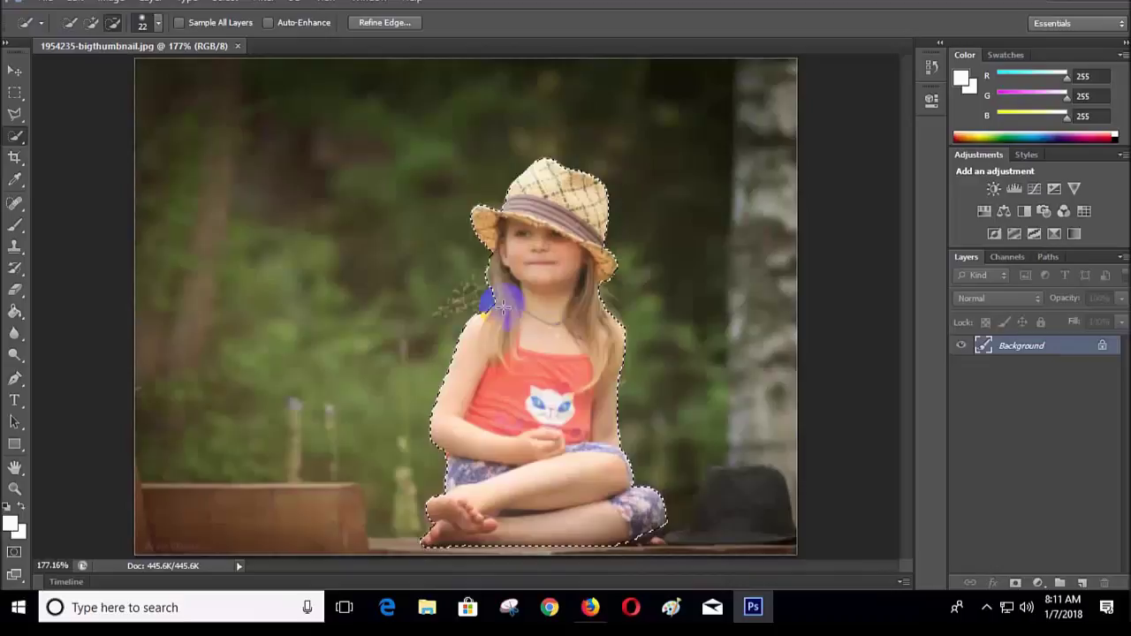
drag(519, 231, 536, 231)
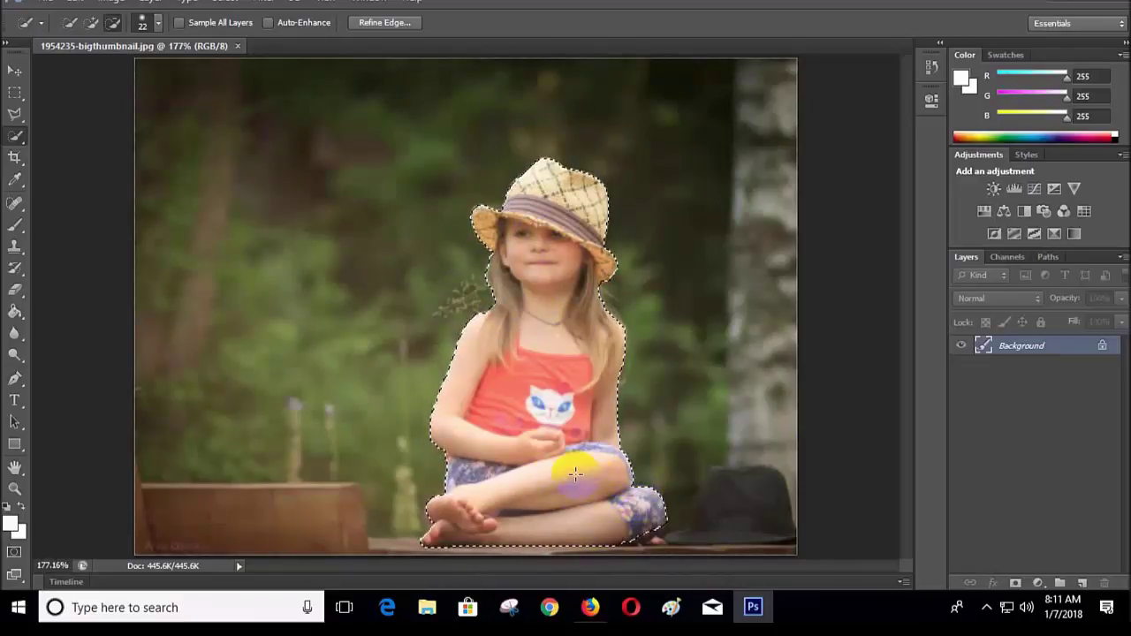
- Refine the selection's edge with Output To set to New Layer
click(222, 4)
click(237, 69)
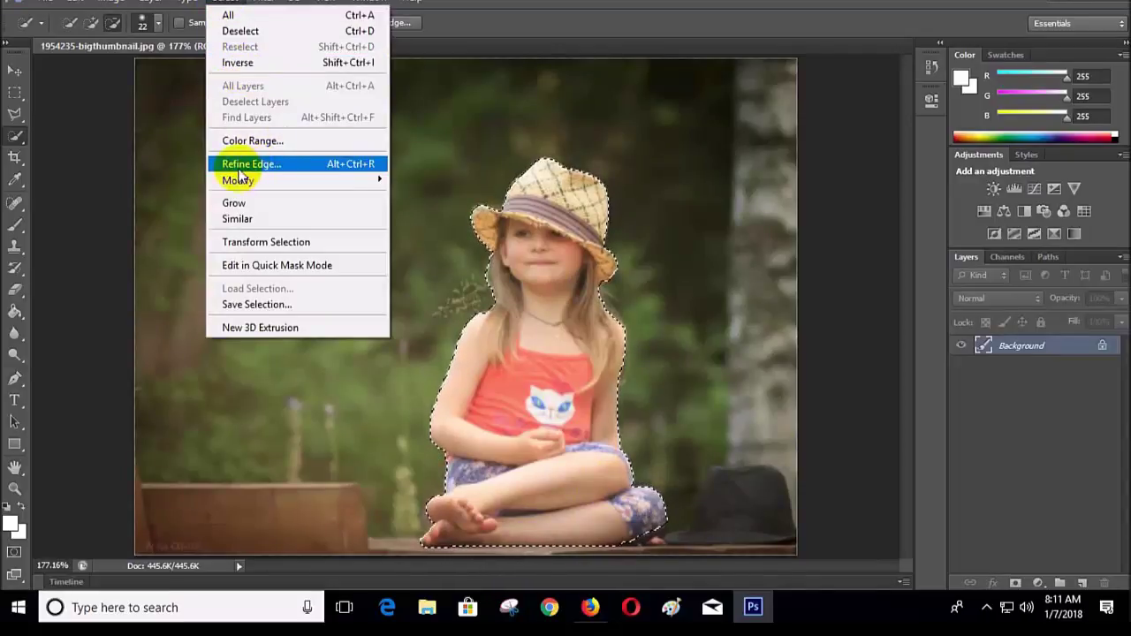
click(282, 170)
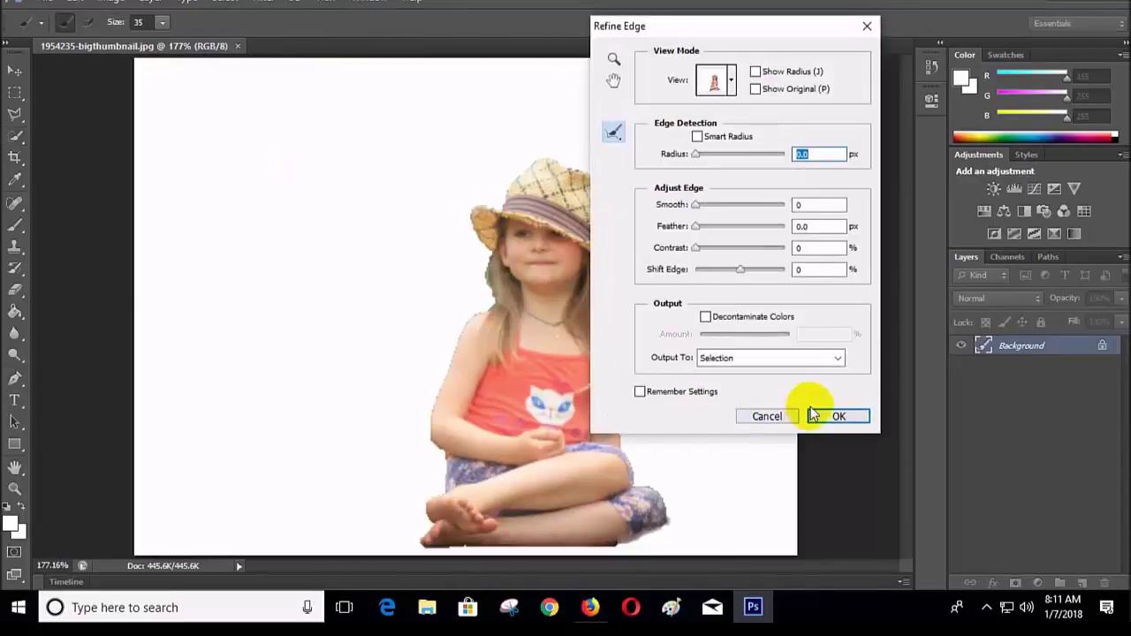
click(802, 370)
click(738, 398)
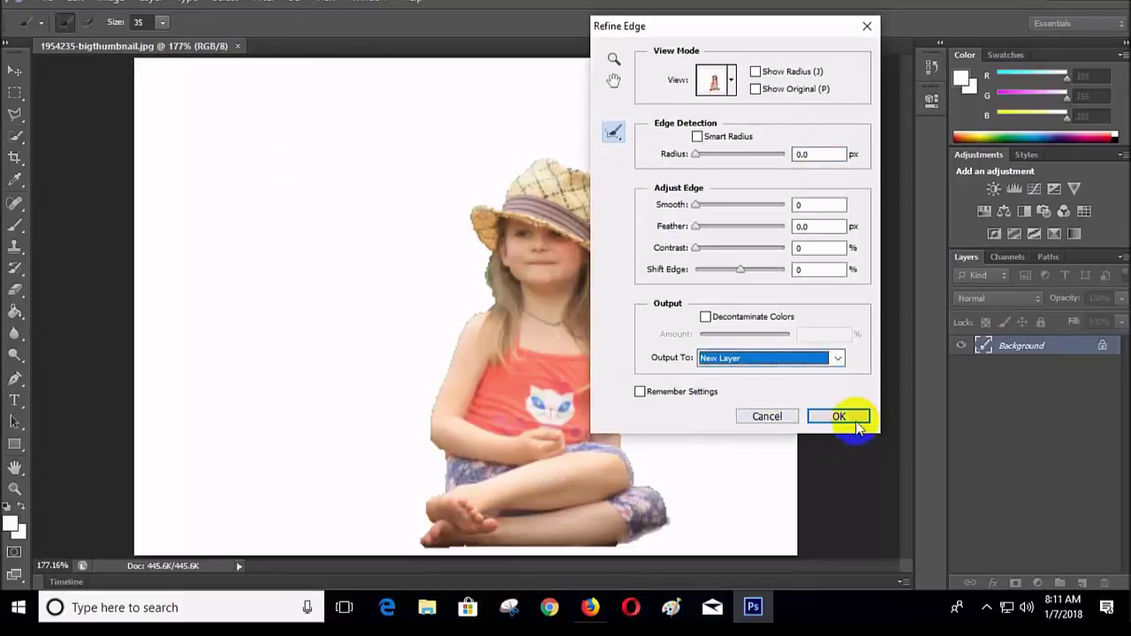
click(842, 414)
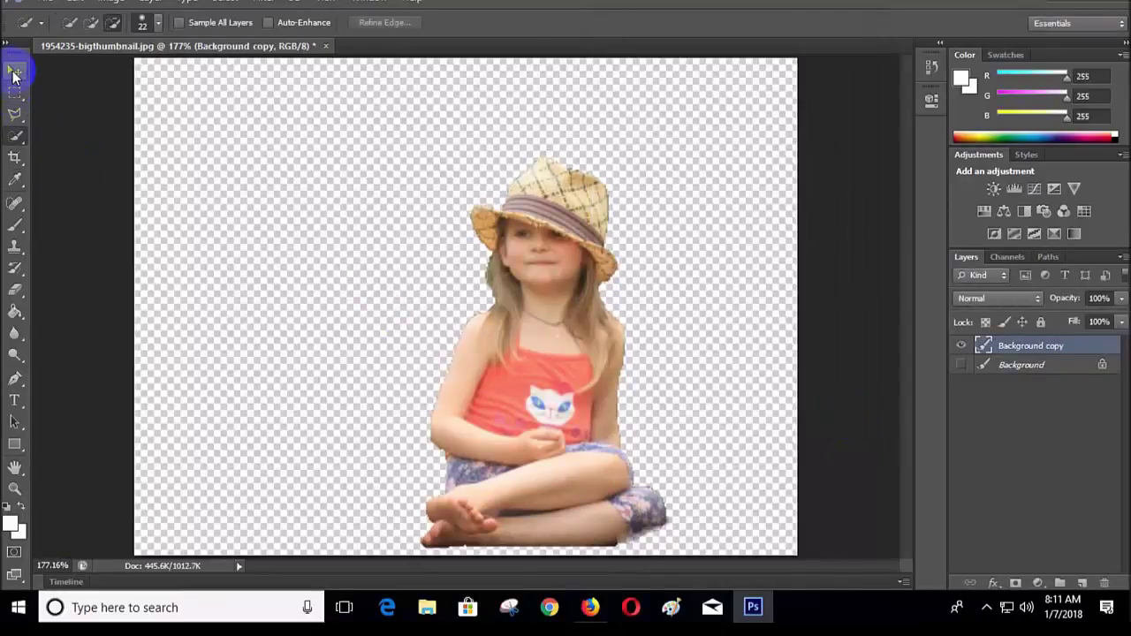
- Drag the Background copy cut-out to a new spot with the Move tool
click(14, 70)
mouse_move(500, 370)
mouse_down()
mouse_move(394, 337)
mouse_move(504, 323)
mouse_move(518, 253)
mouse_move(412, 354)
mouse_move(549, 337)
mouse_move(456, 289)
mouse_up()
mouse_move(525, 314)
mouse_down()
mouse_move(526, 283)
mouse_move(483, 345)
mouse_up()
drag(415, 270, 573, 203)
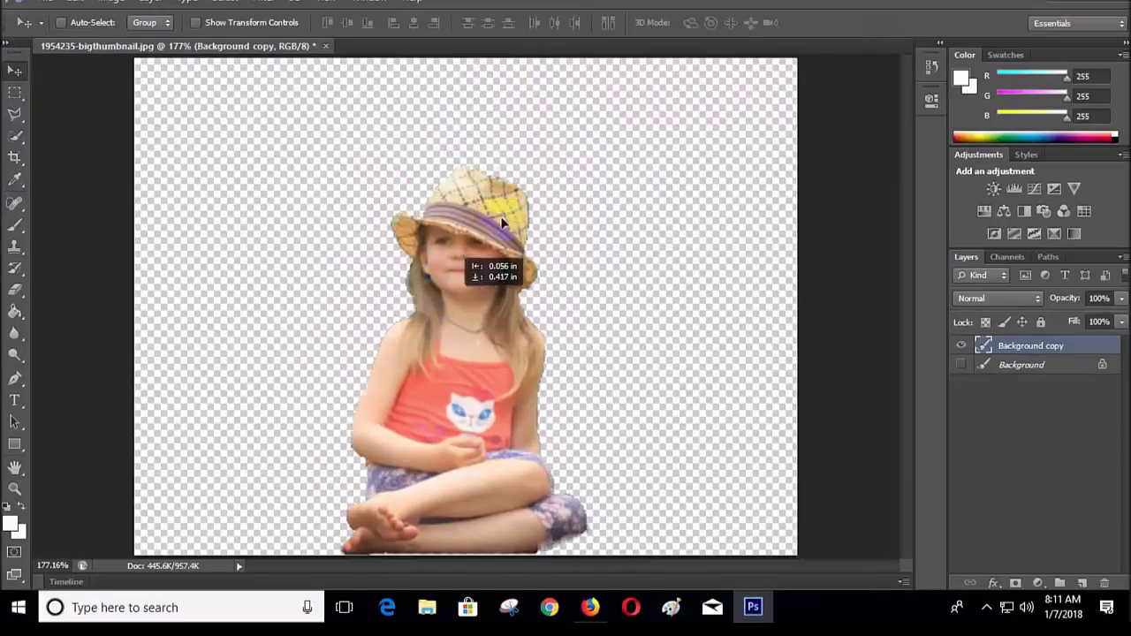
- Revert to the original photo and choose the Polygonal Lasso Tool
click(326, 46)
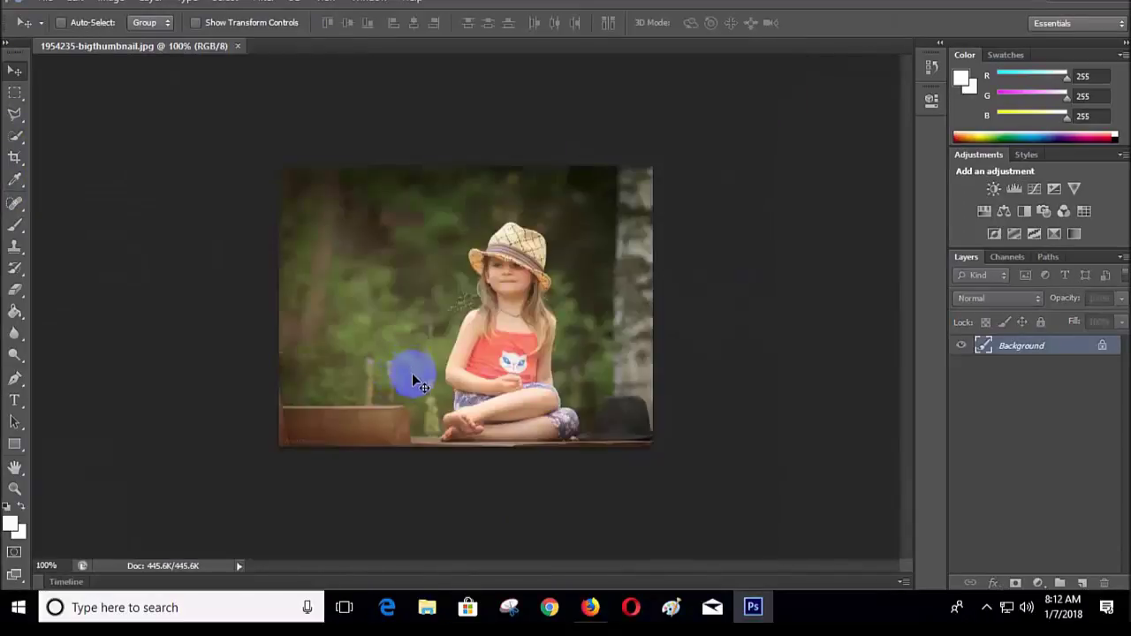
scroll(415, 380, up, 5)
click(15, 113)
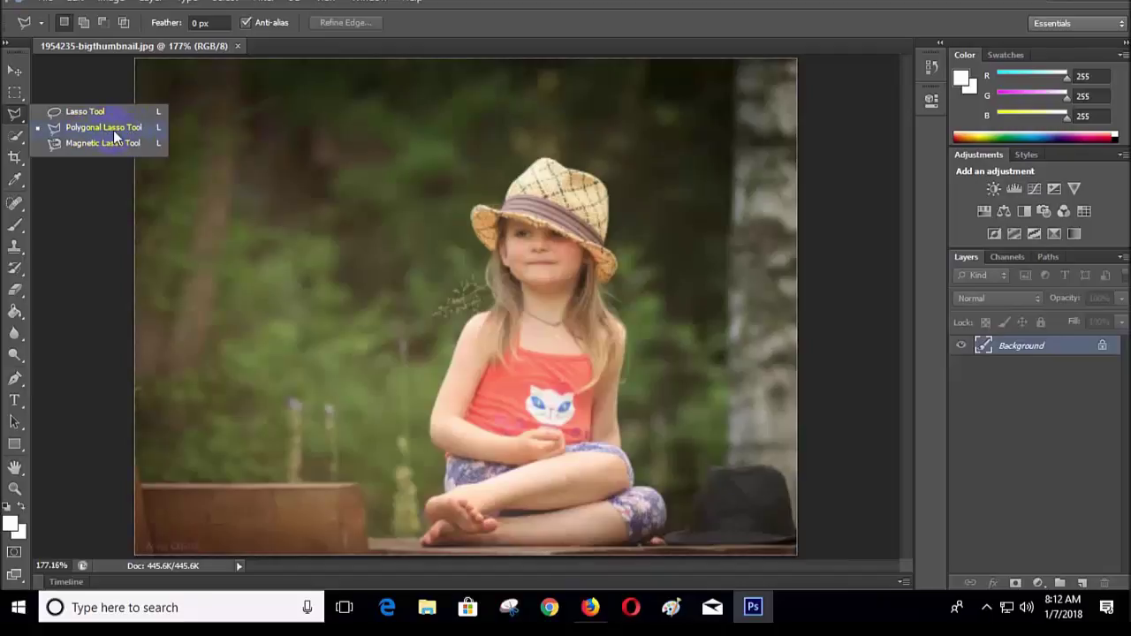
click(134, 130)
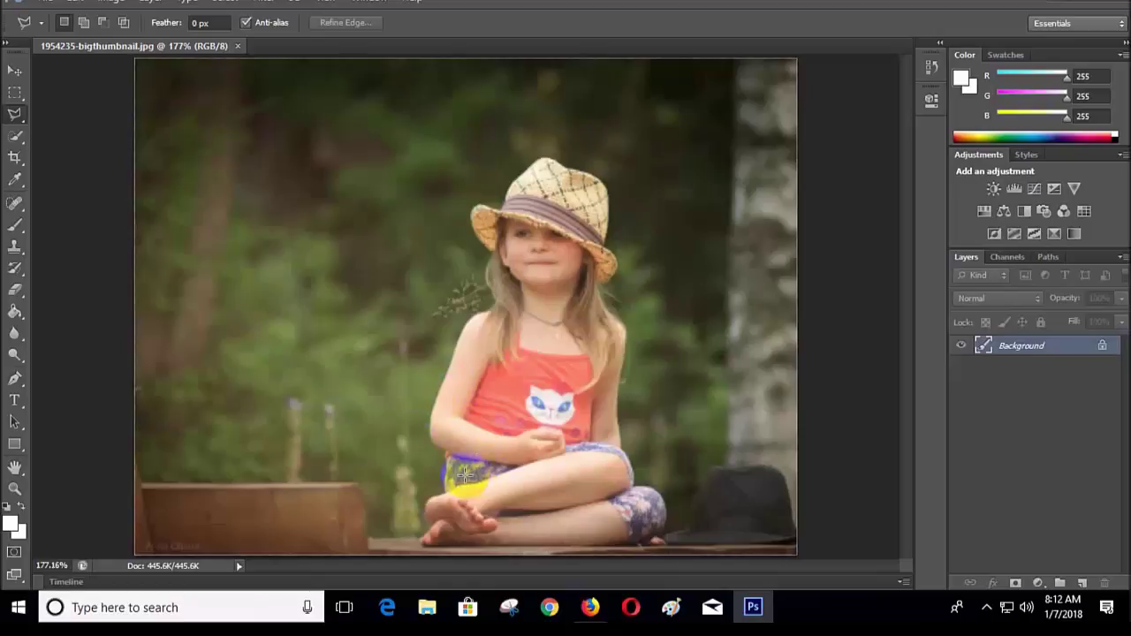
- Place lasso points from the girl's left arm up past her shoulder and hair
click(433, 387)
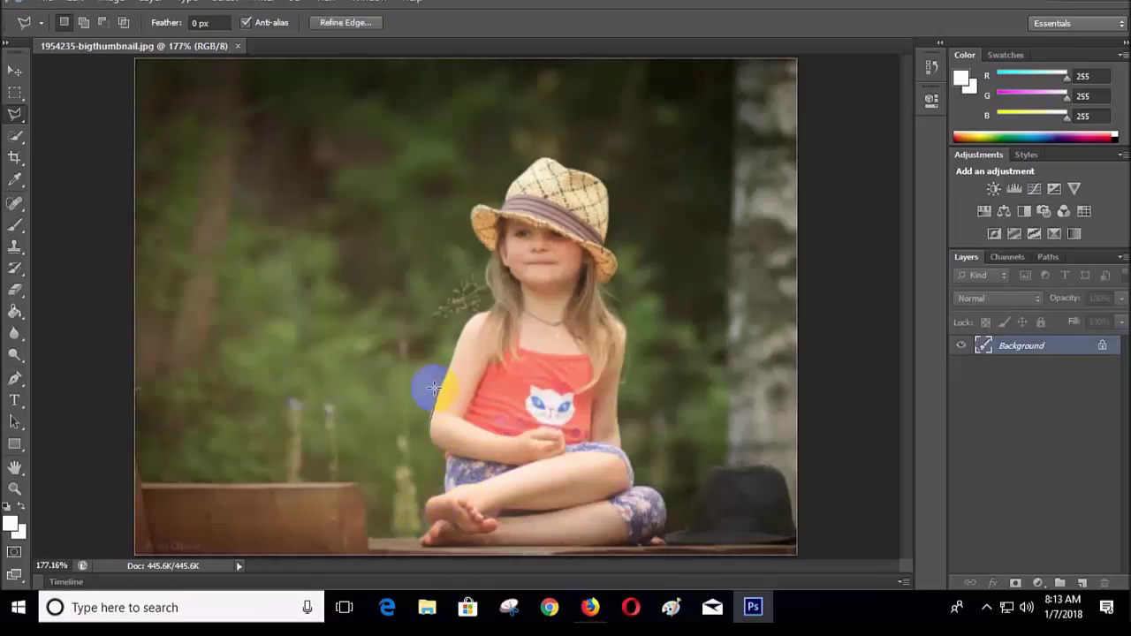
click(445, 386)
click(449, 371)
click(455, 334)
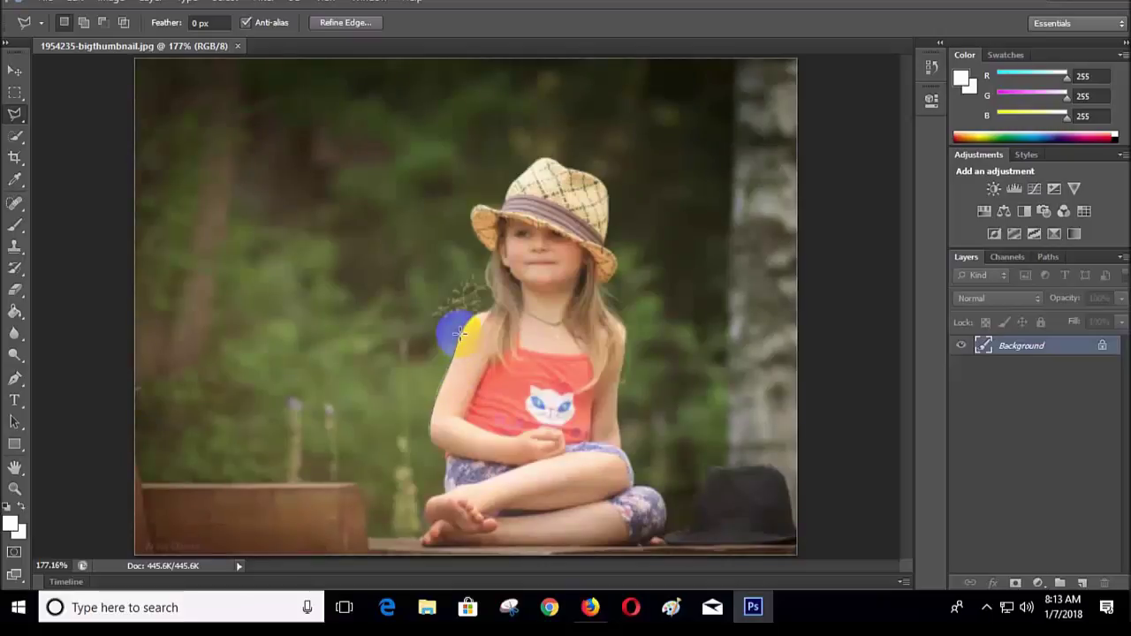
click(466, 316)
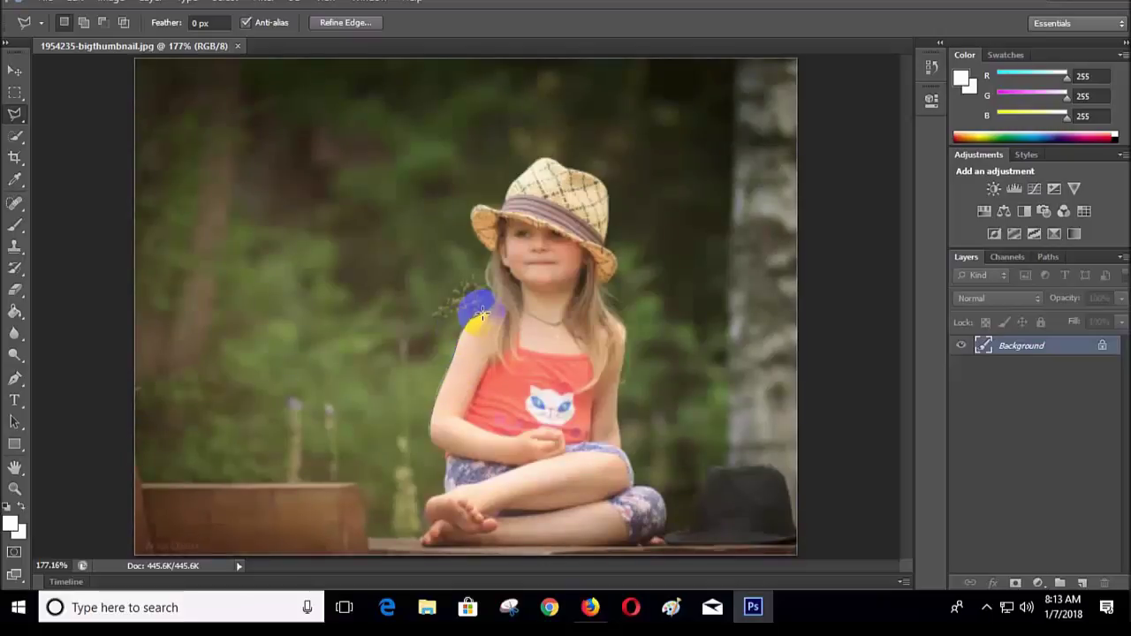
click(479, 312)
click(484, 307)
click(489, 282)
click(486, 271)
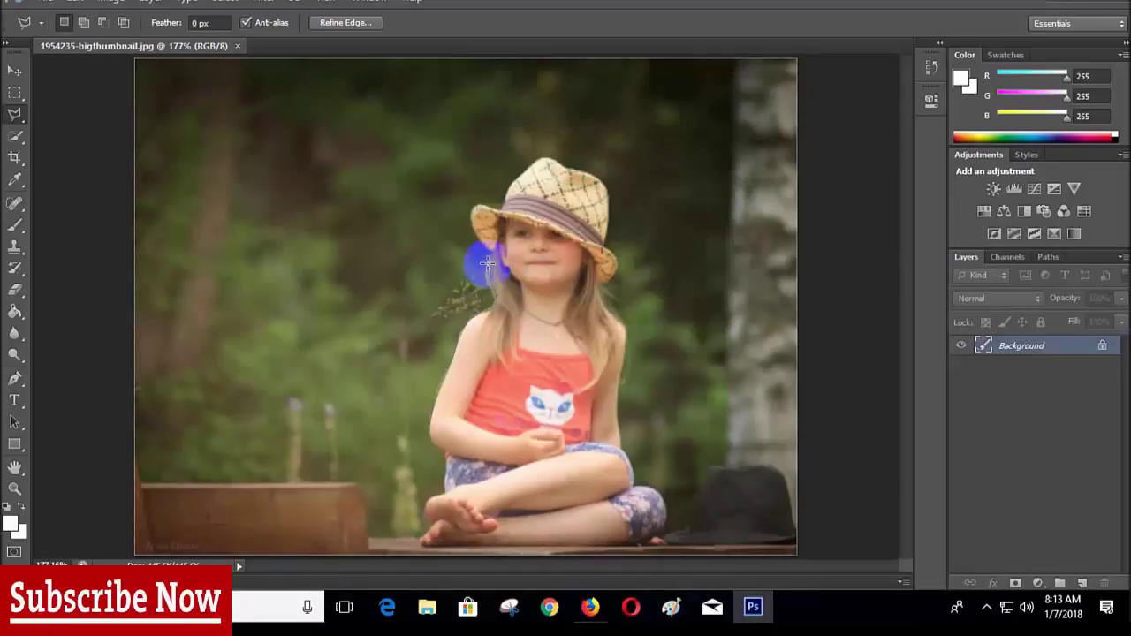
click(489, 251)
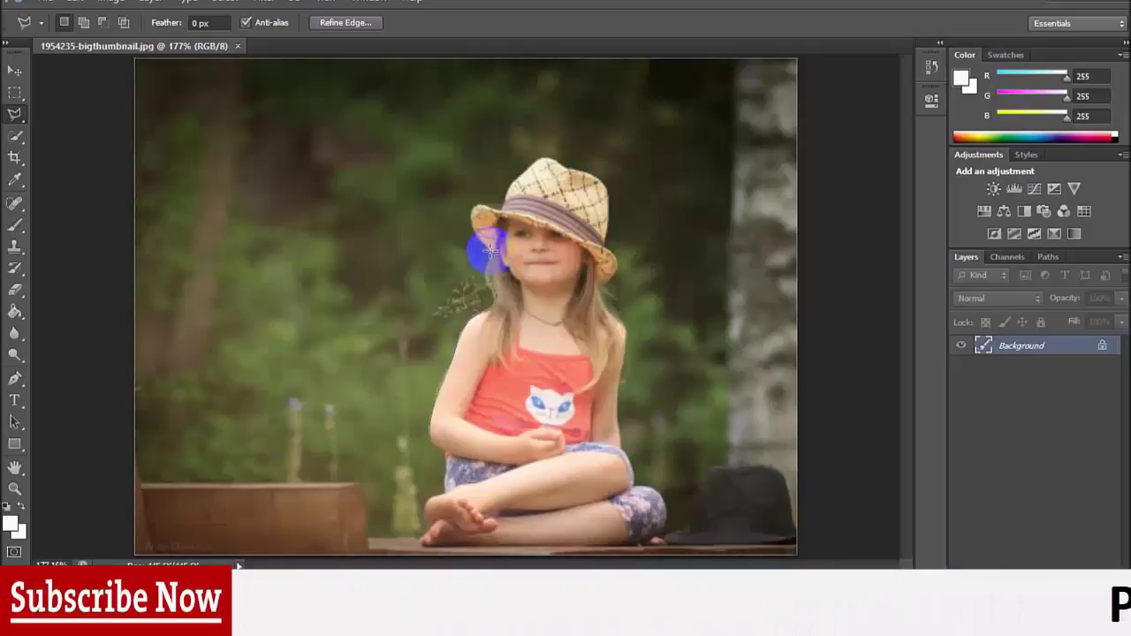
click(476, 223)
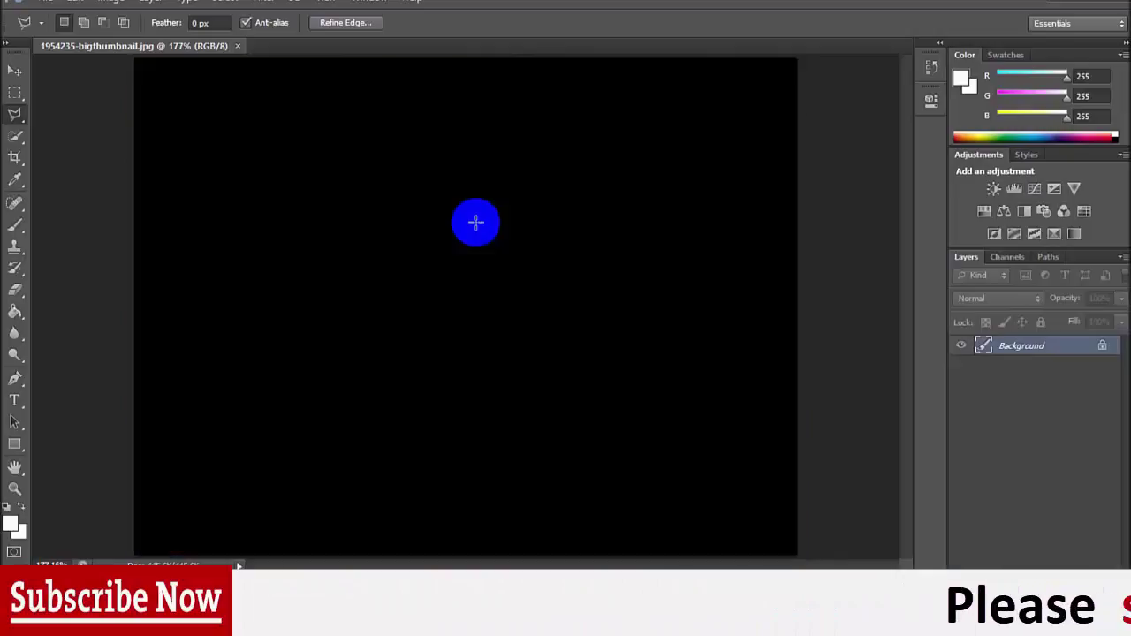
- Continue the lasso outline across the hat top and down the right brim
click(528, 169)
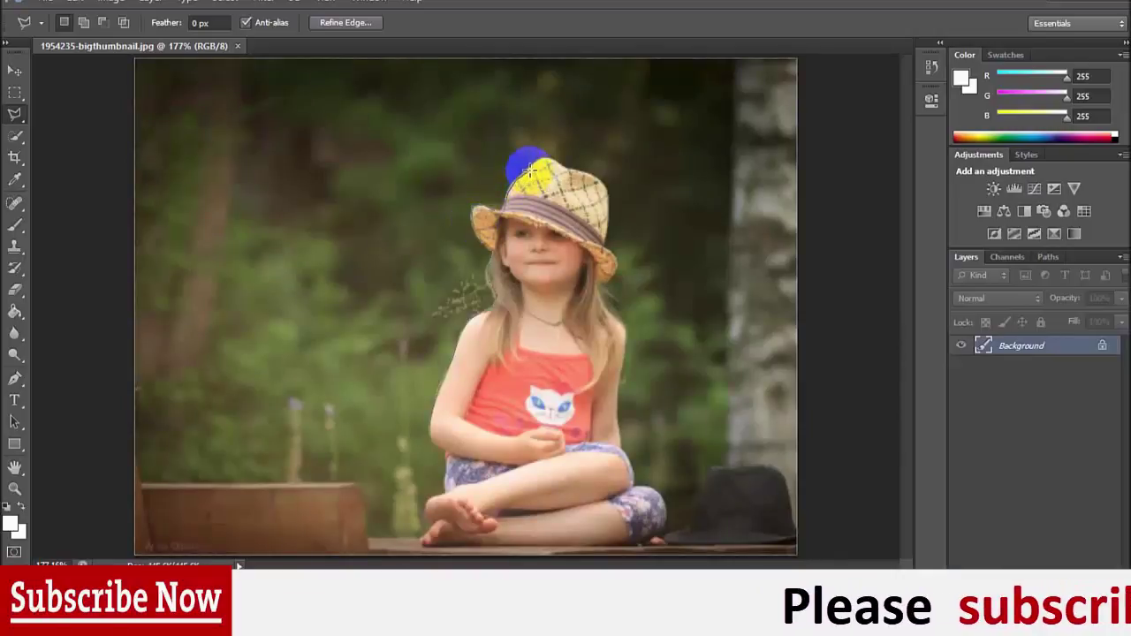
click(539, 157)
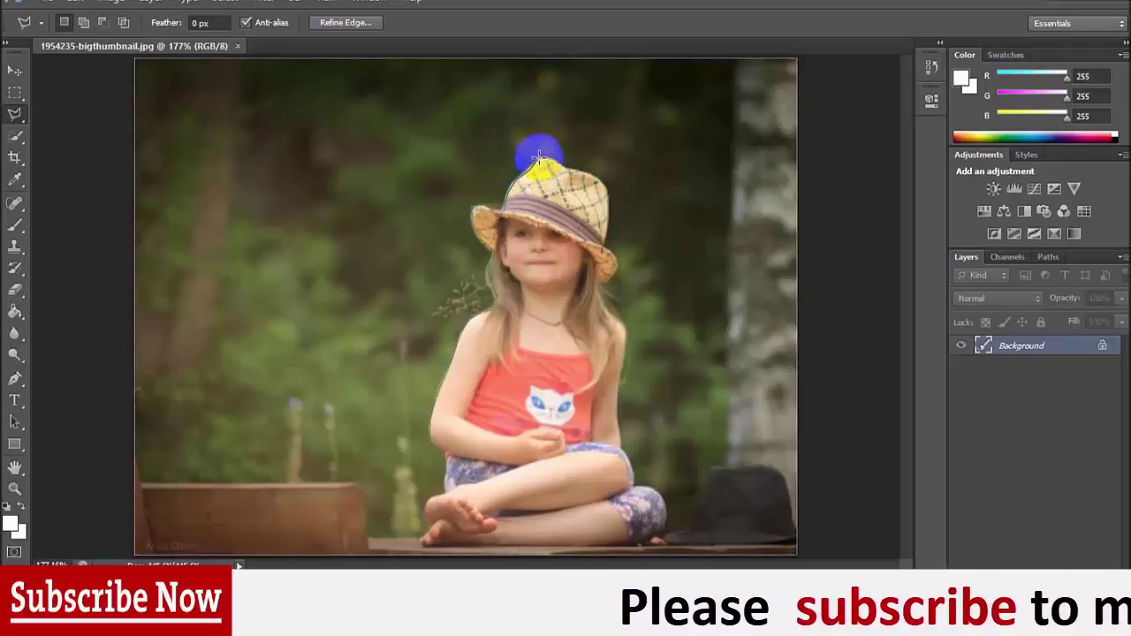
click(554, 157)
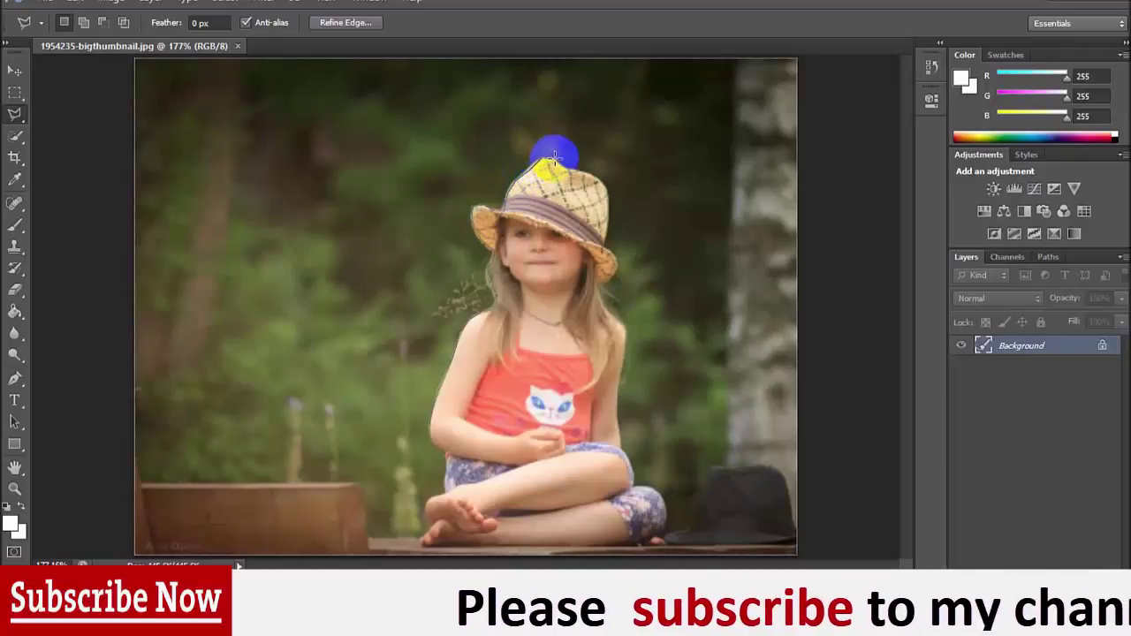
click(559, 159)
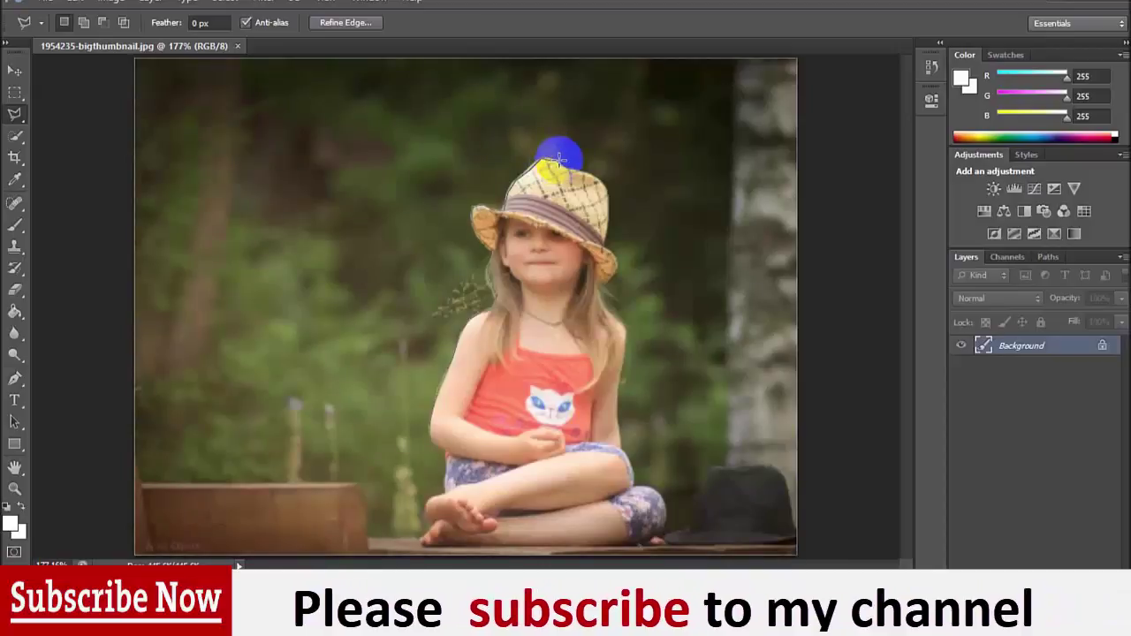
click(571, 167)
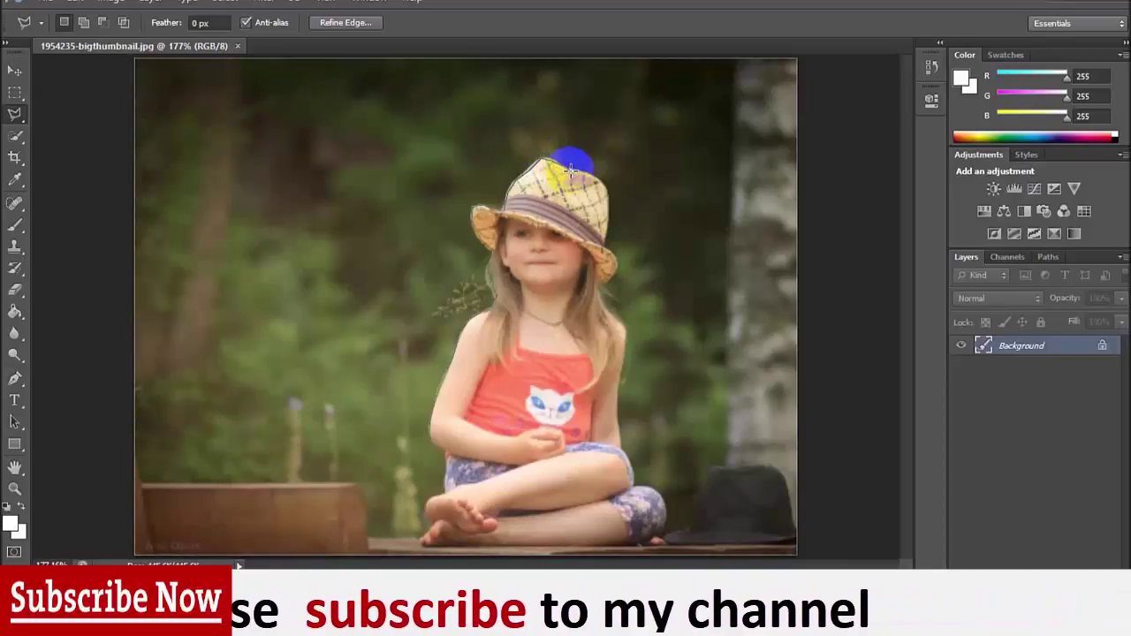
click(594, 177)
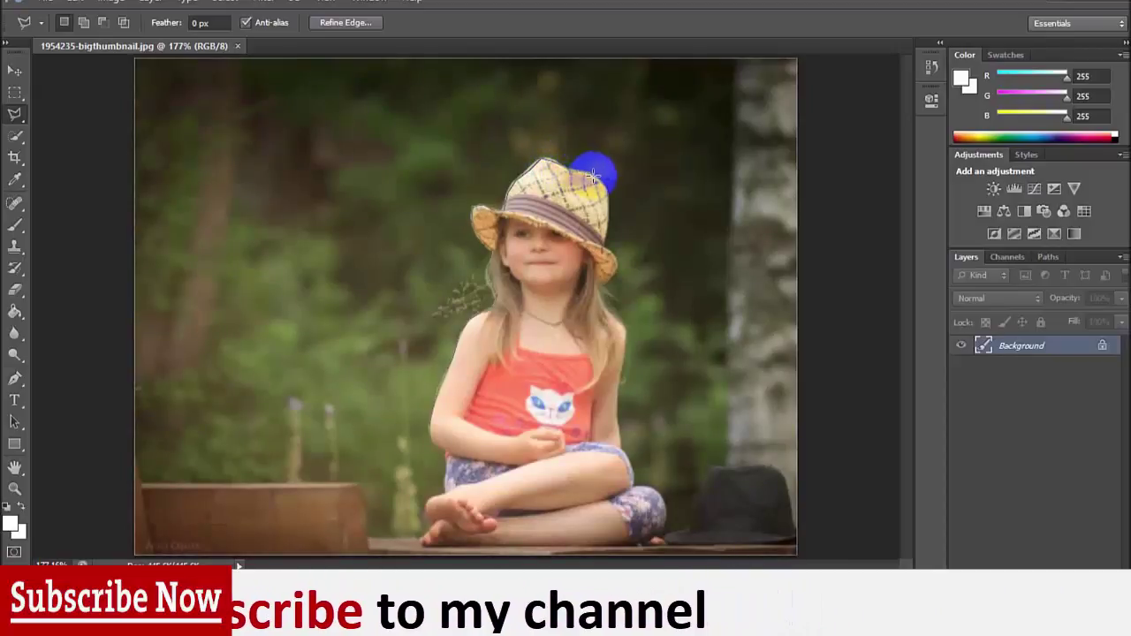
click(606, 195)
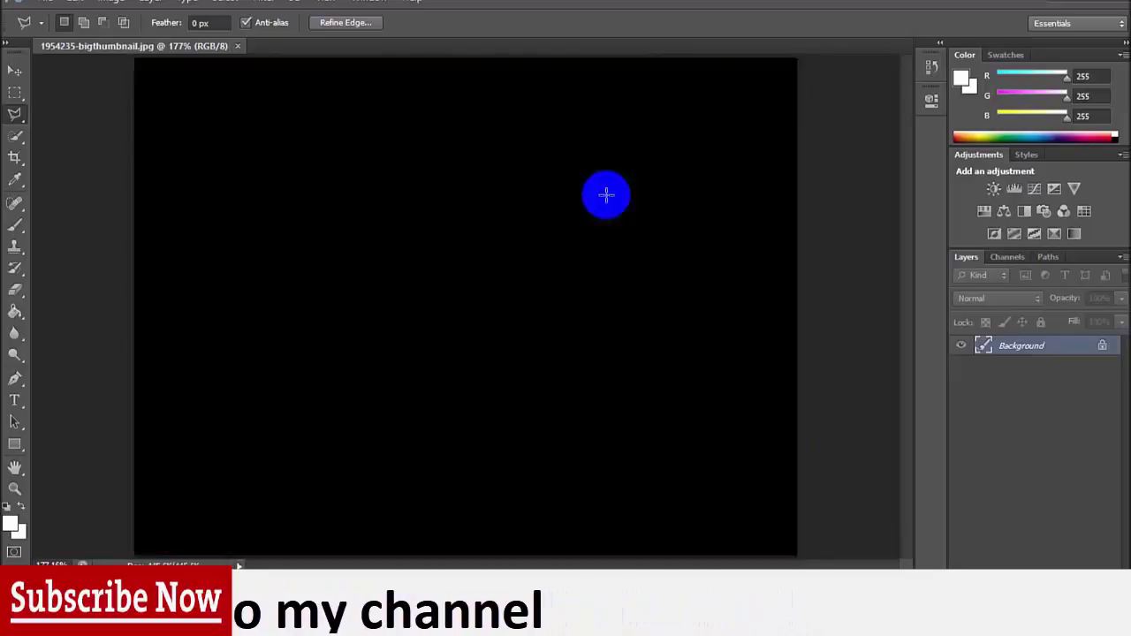
drag(606, 194, 611, 218)
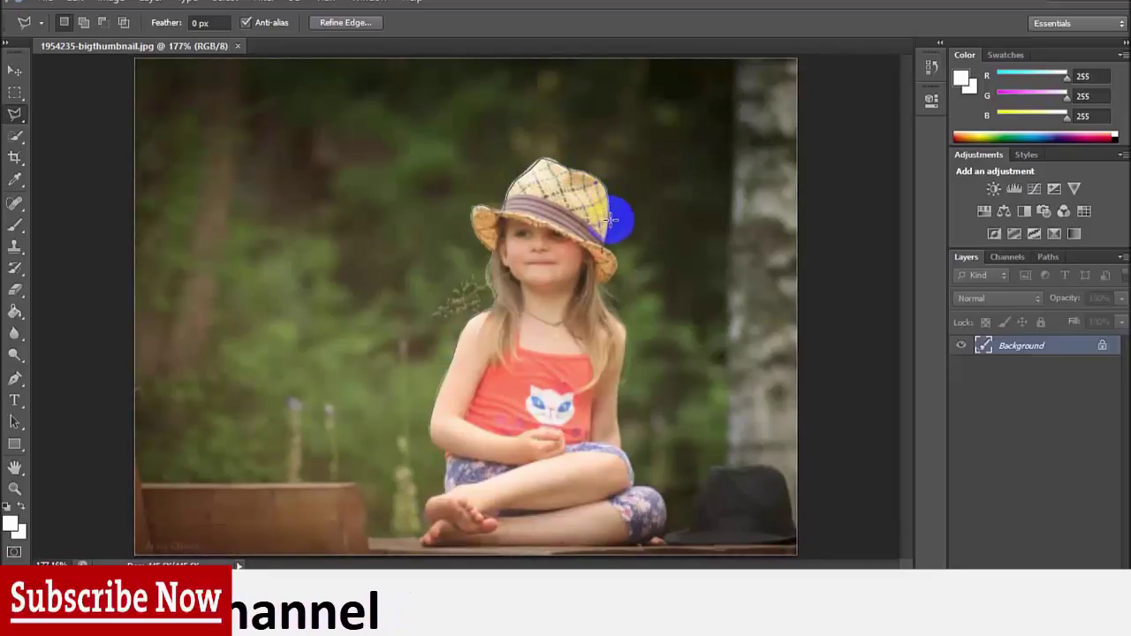
click(601, 237)
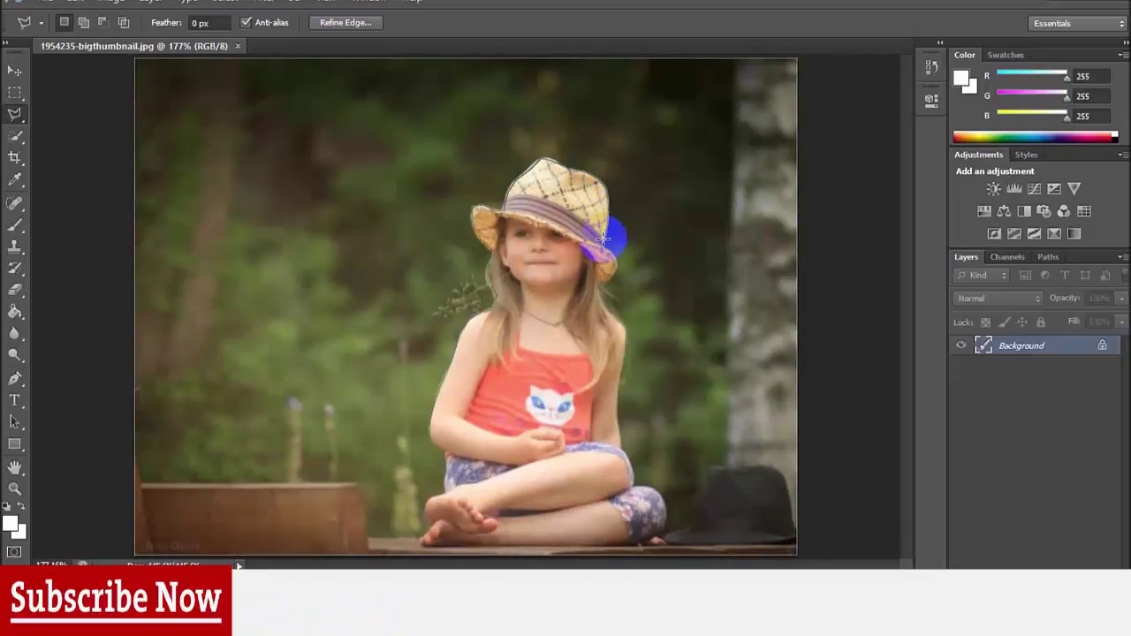
click(609, 251)
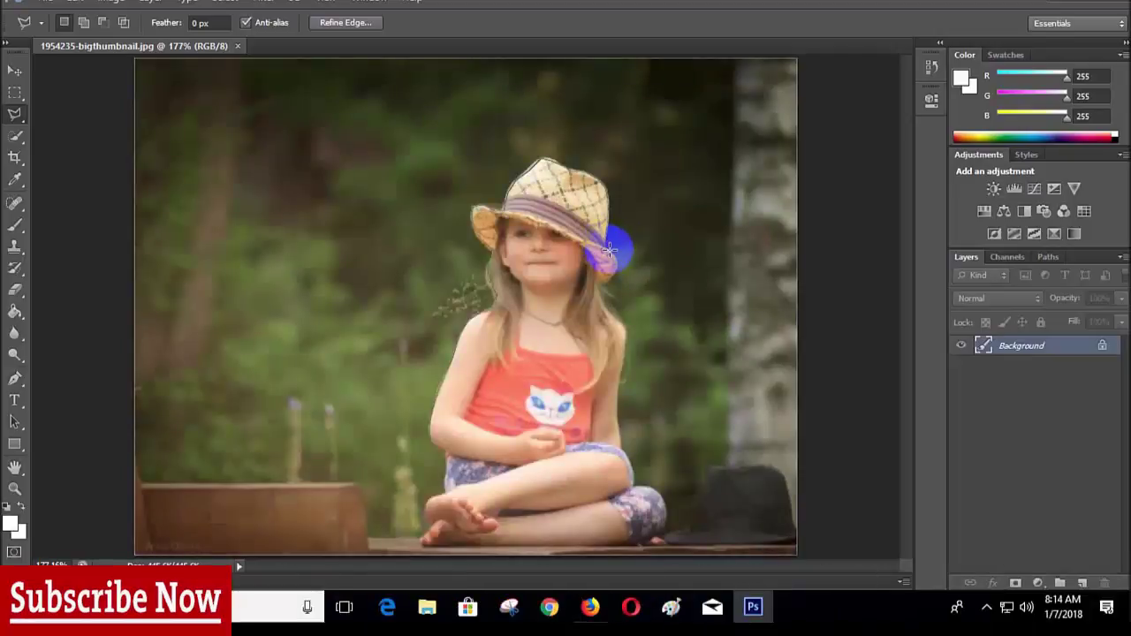
click(614, 262)
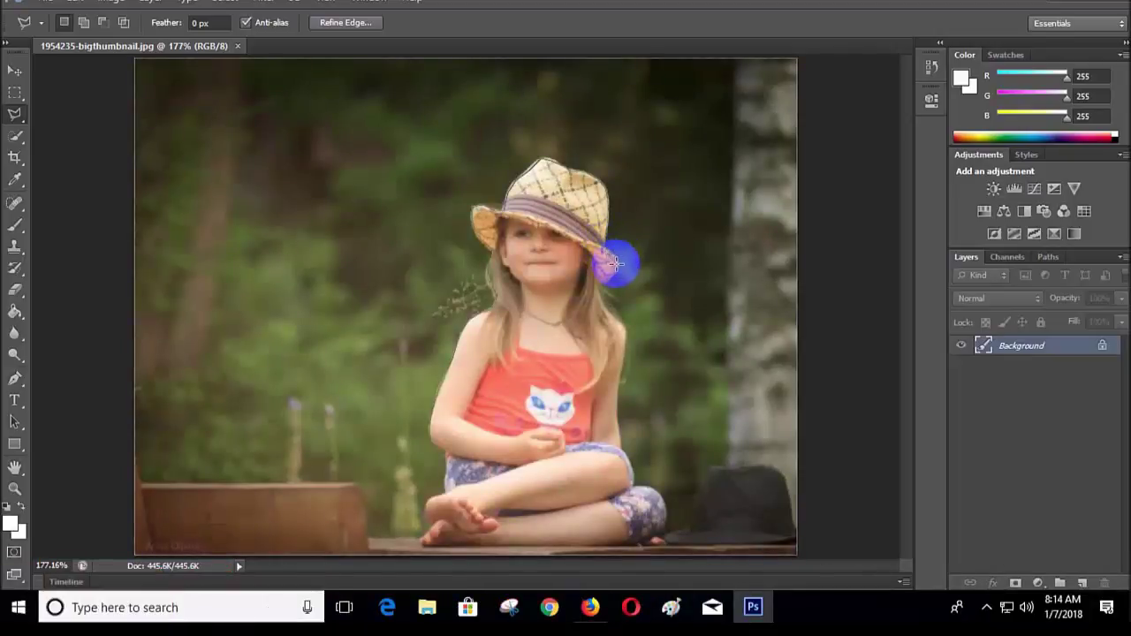
click(612, 276)
- Trace down the right side of her hair, then close the outline across to the left arm
click(595, 296)
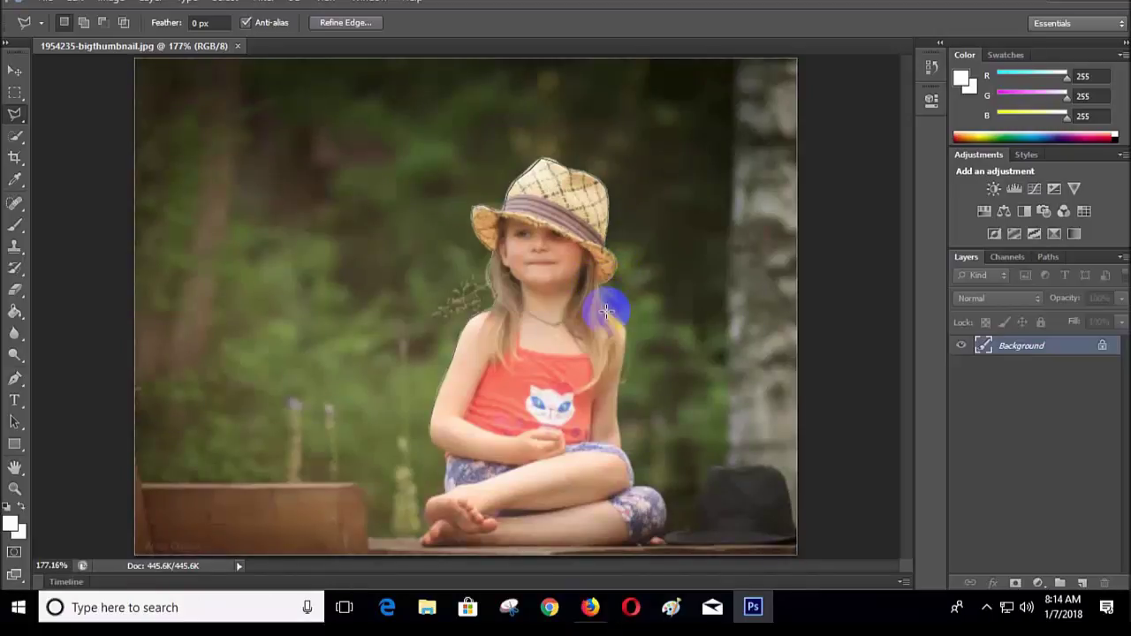
click(617, 320)
click(624, 328)
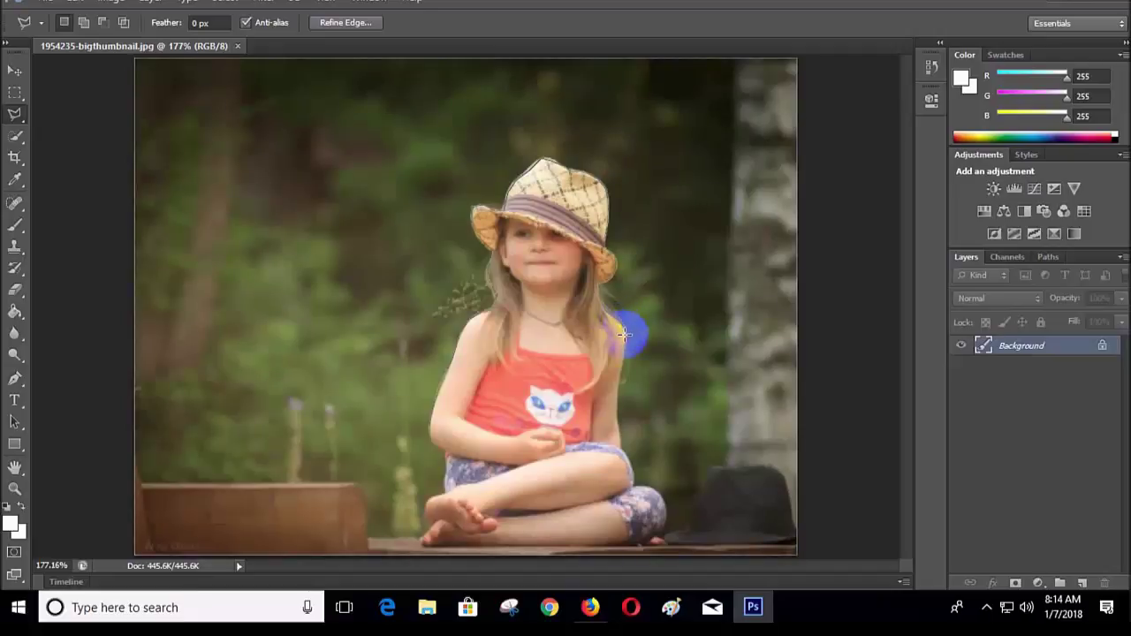
click(624, 348)
click(623, 373)
click(622, 398)
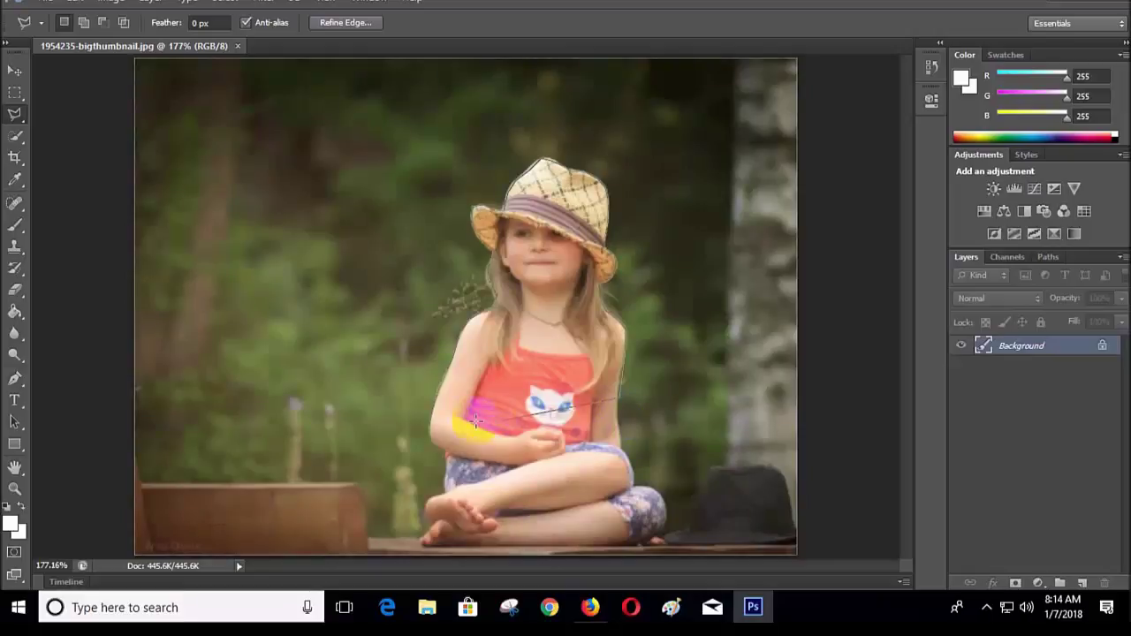
click(430, 424)
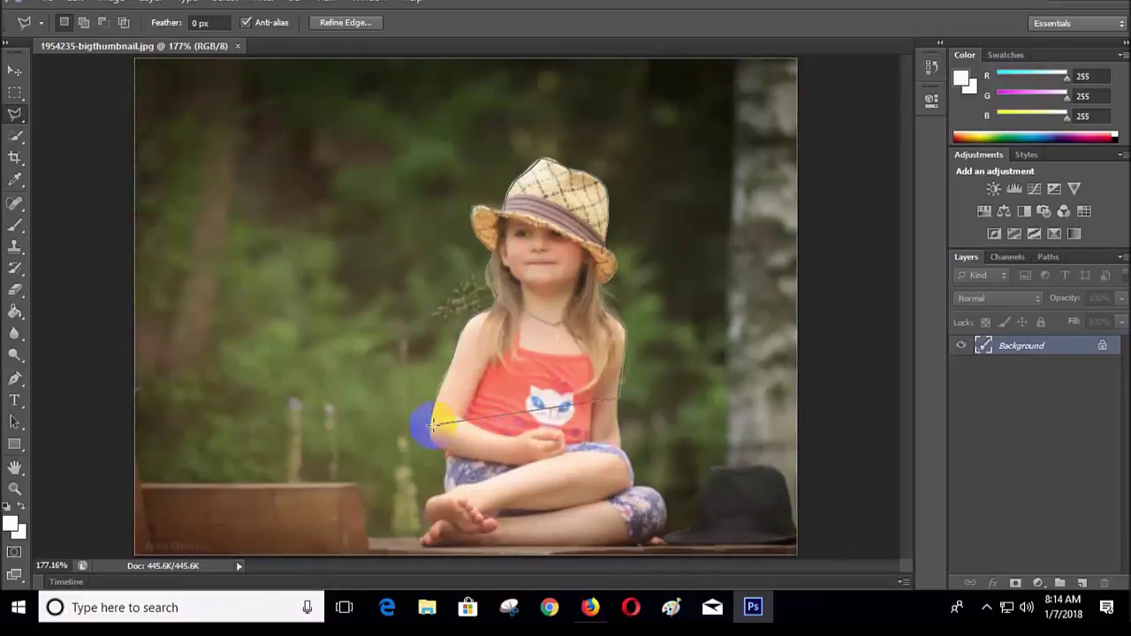
click(433, 432)
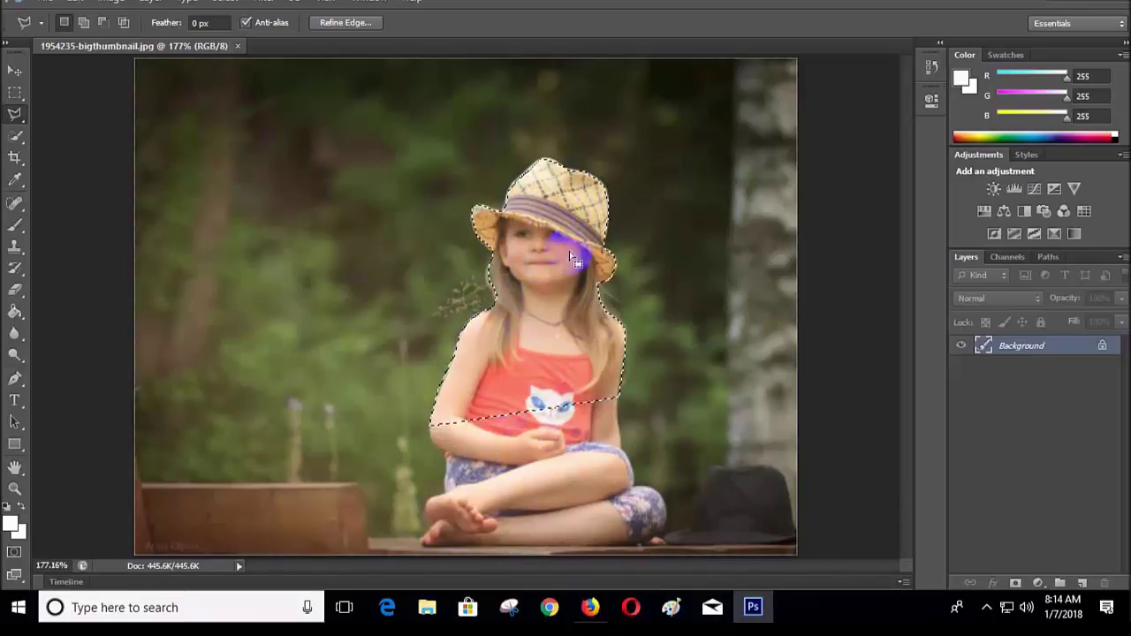
- Refine the upper-body selection's edge and output it to a new layer
click(225, 2)
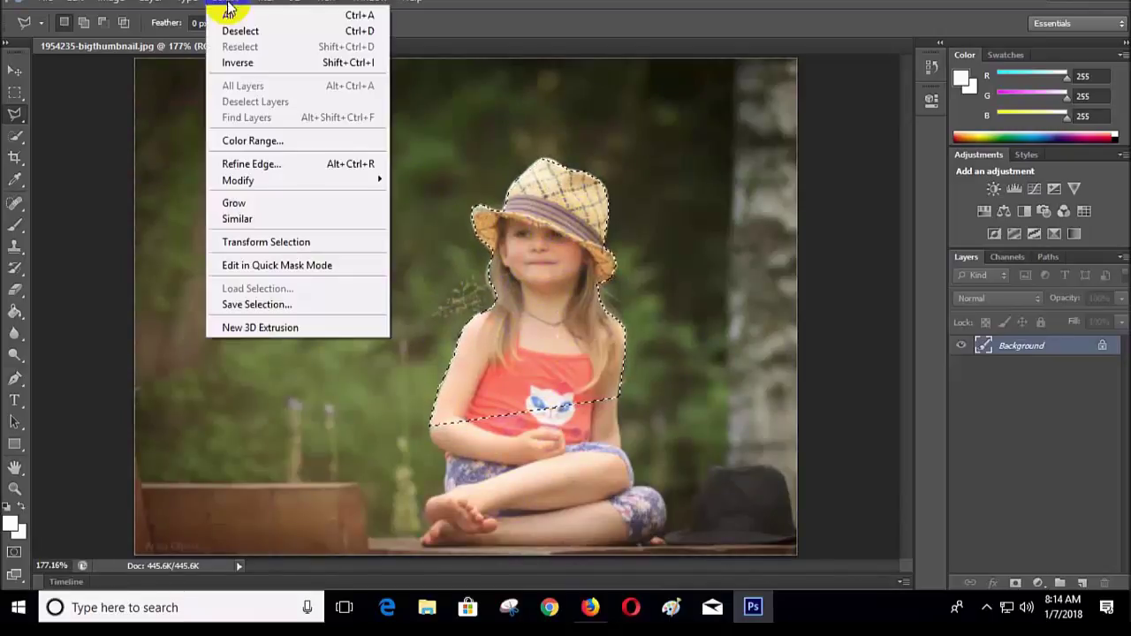
click(262, 165)
click(744, 364)
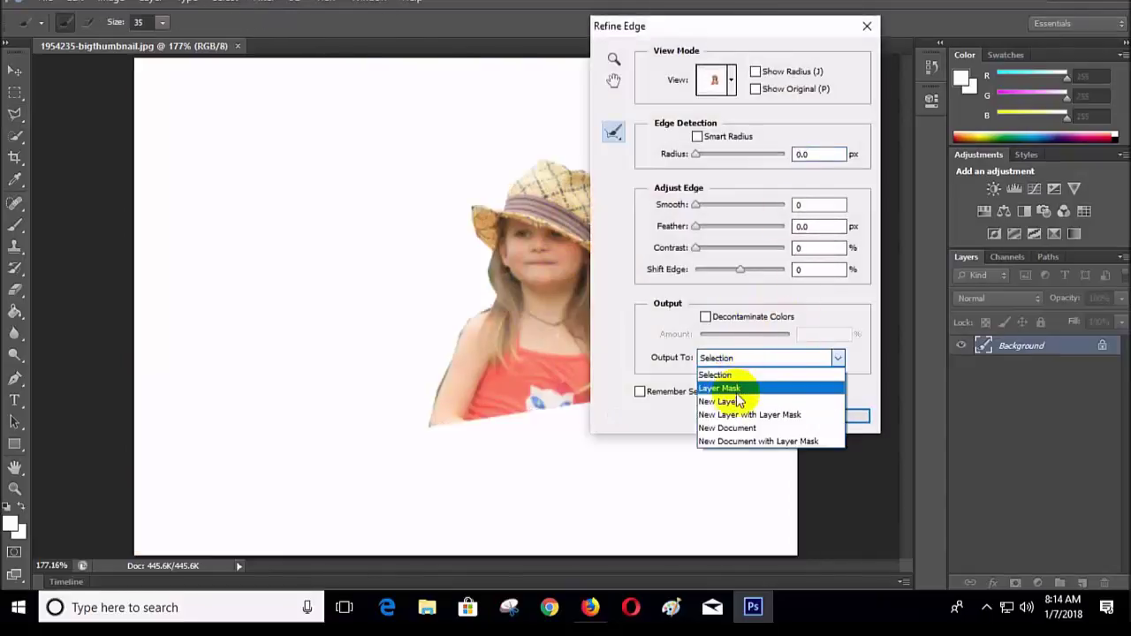
click(724, 398)
click(849, 416)
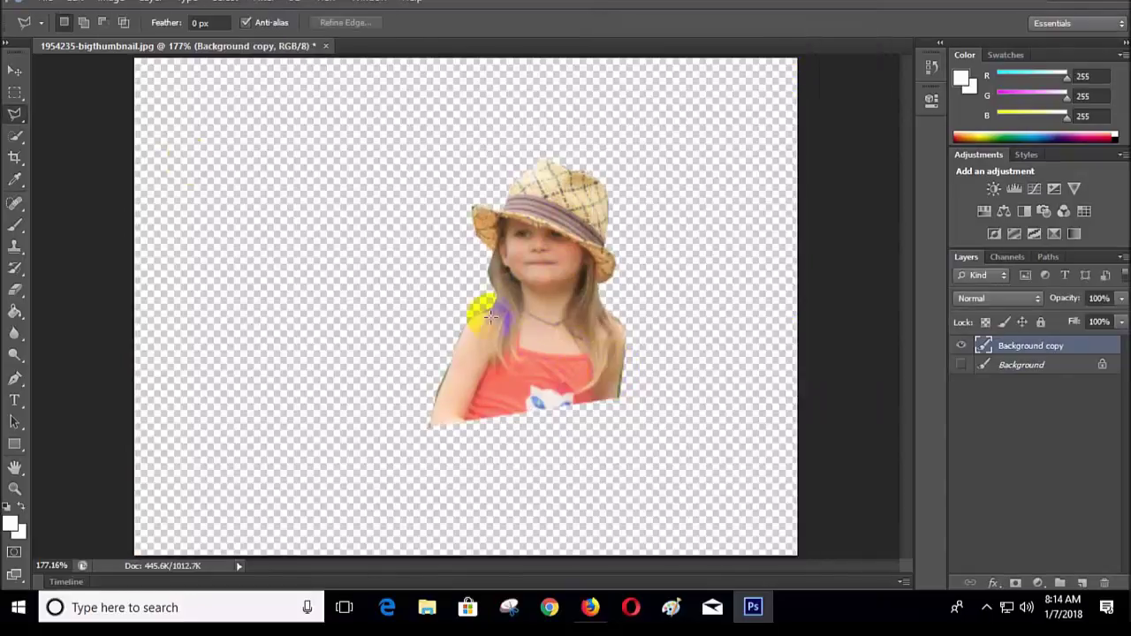
- Move the upper-body cut-out up and left with the Move tool
click(14, 70)
drag(561, 273, 484, 225)
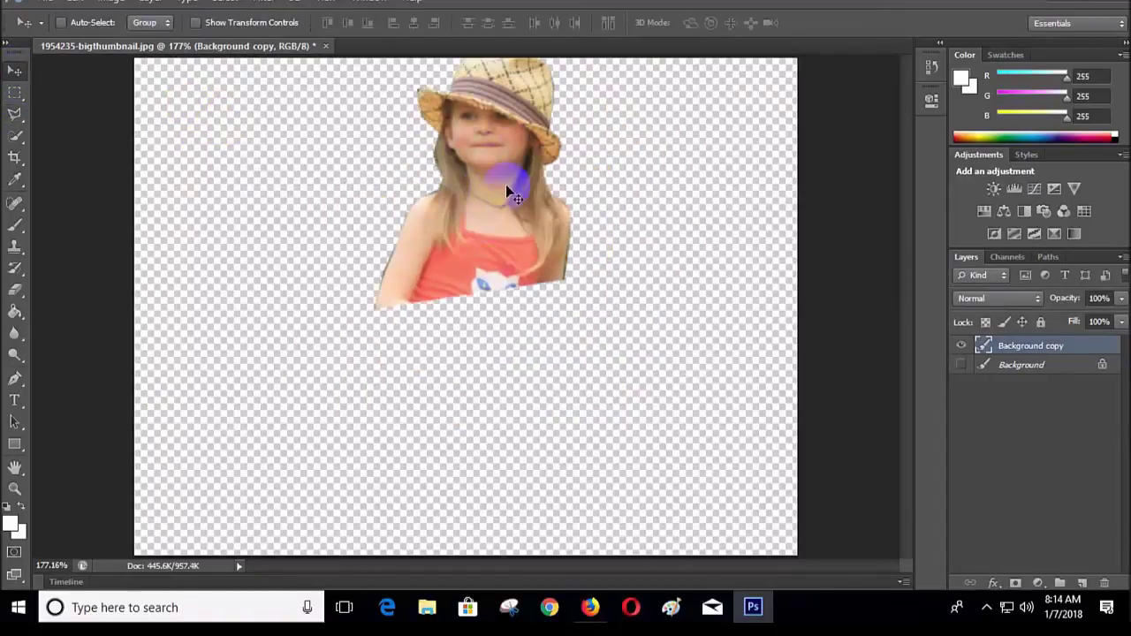
drag(484, 225, 478, 227)
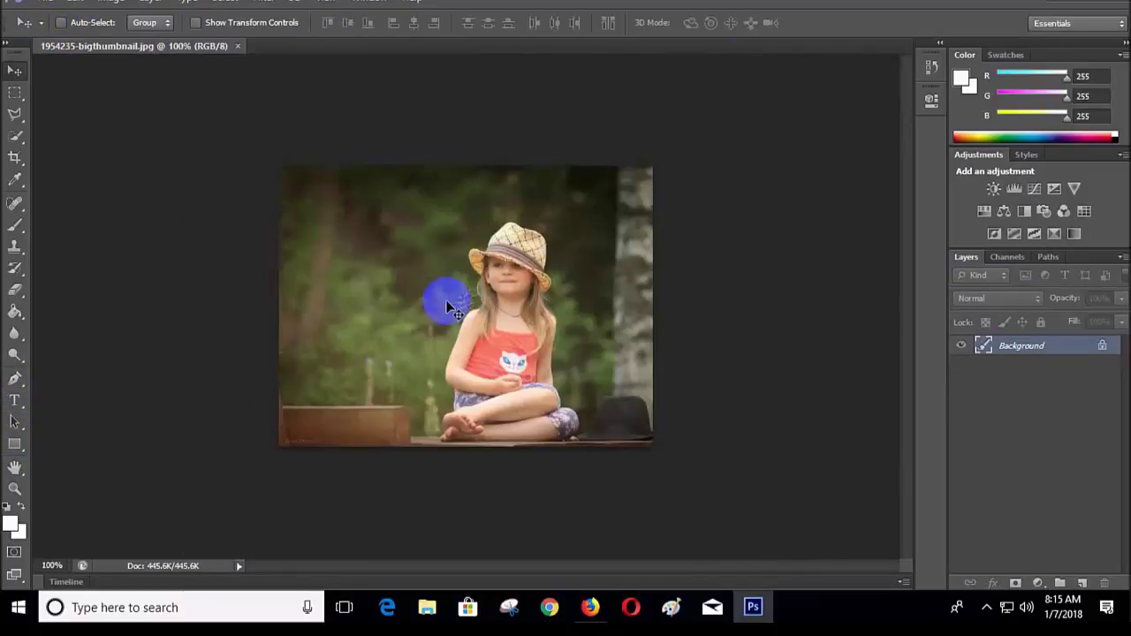
- Zoom in and lay curved Pen anchors up the girl's left arm and shoulder to the hat
scroll(448, 307, up, 2)
scroll(448, 307, up, 2)
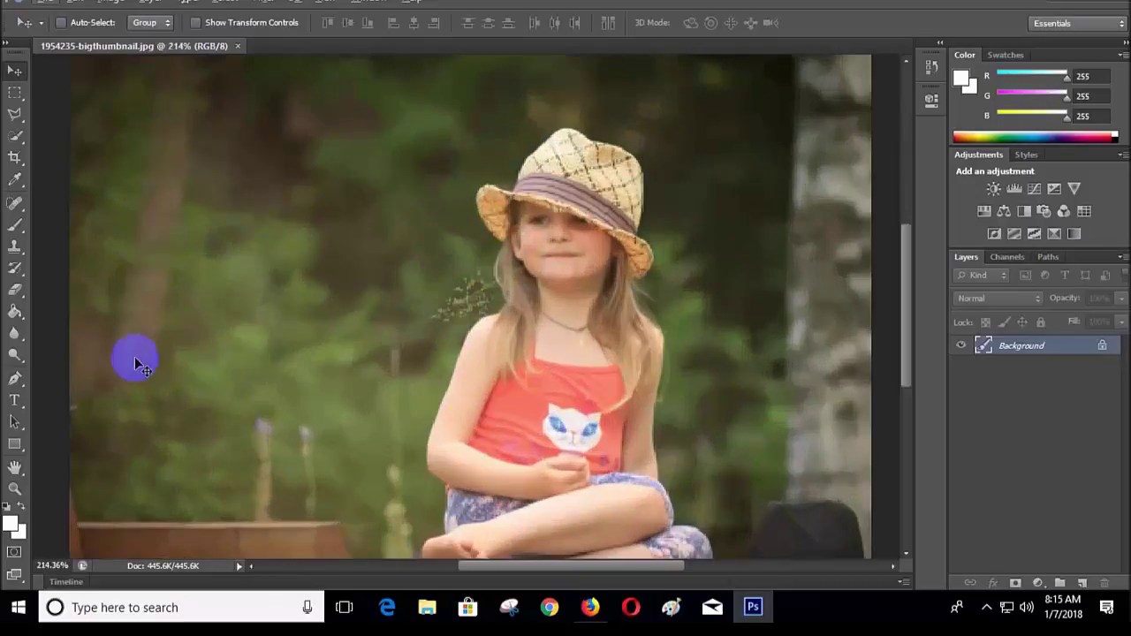
click(14, 378)
click(448, 485)
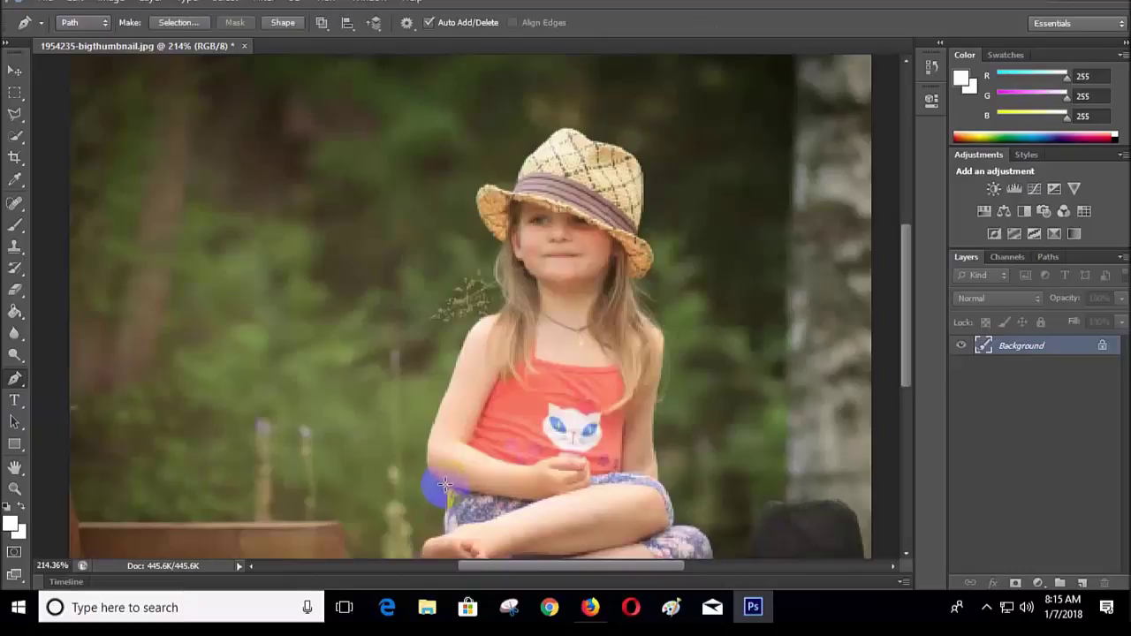
click(433, 437)
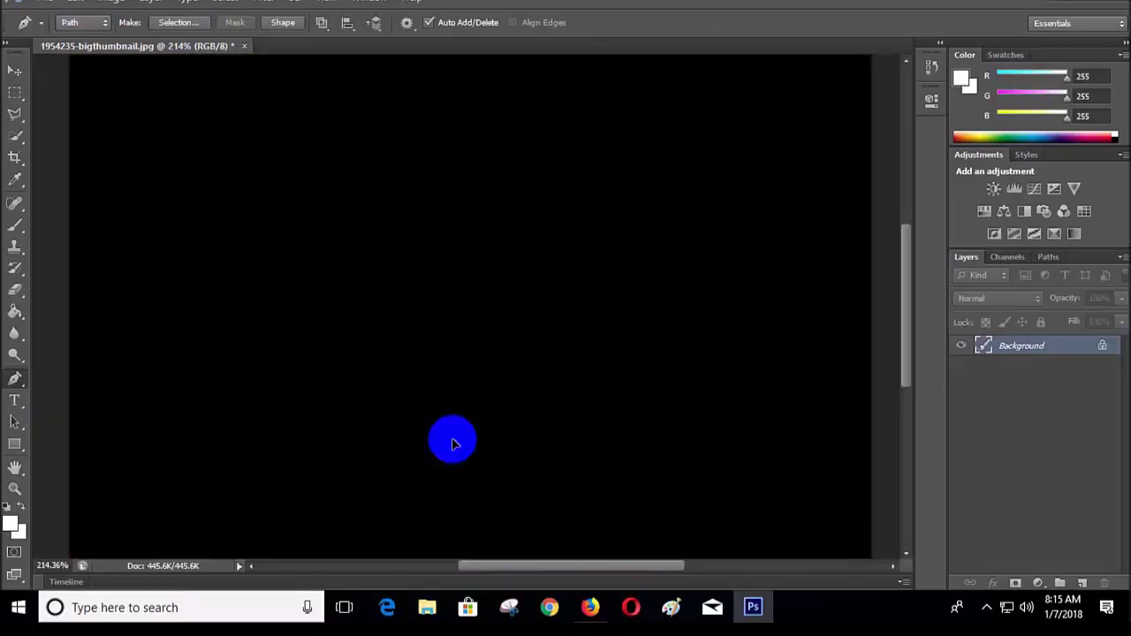
drag(450, 432, 460, 437)
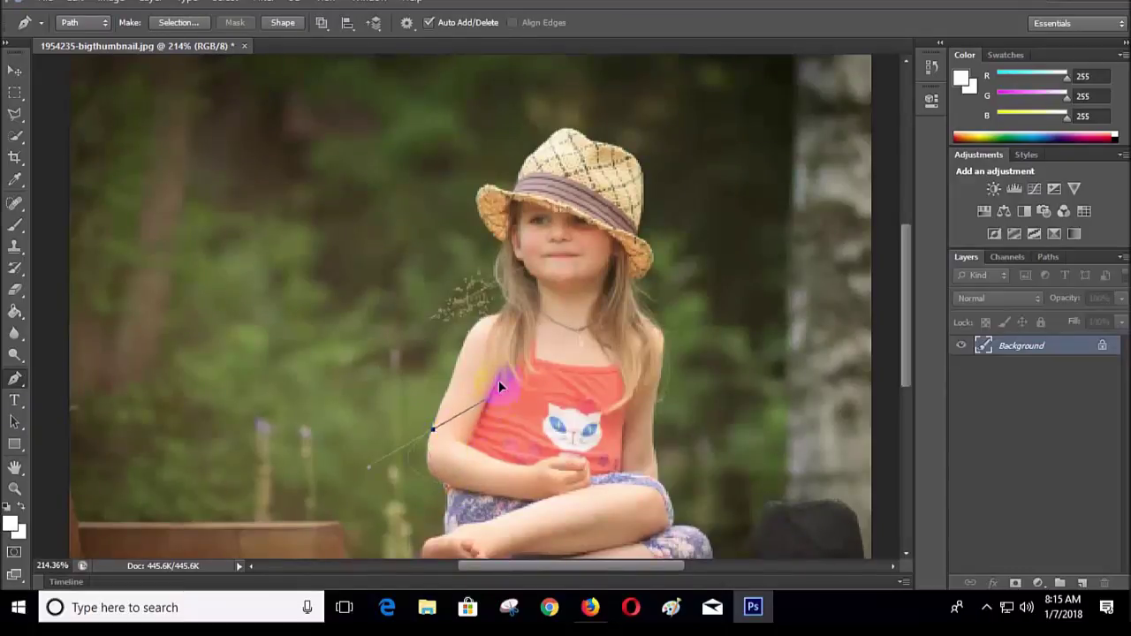
click(446, 351)
mouse_move(447, 353)
mouse_down()
mouse_move(432, 439)
mouse_move(362, 396)
mouse_move(447, 438)
mouse_move(458, 359)
mouse_move(498, 323)
mouse_up()
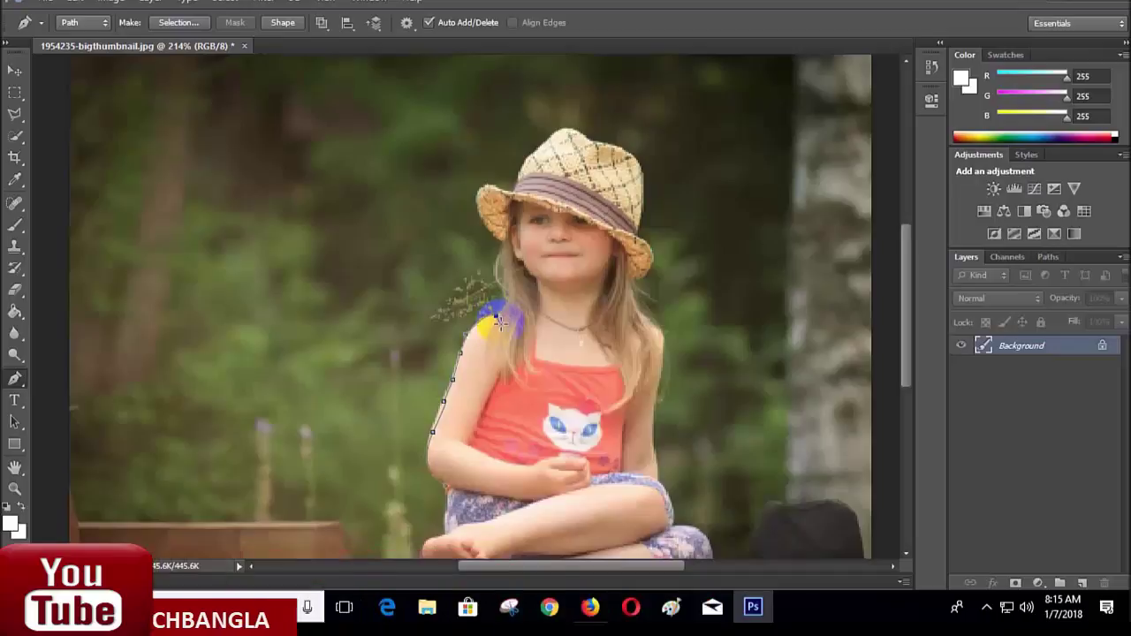
mouse_move(500, 328)
mouse_down()
mouse_move(505, 241)
mouse_move(502, 250)
mouse_move(476, 202)
mouse_move(496, 183)
mouse_move(506, 200)
mouse_move(480, 212)
mouse_move(525, 219)
mouse_move(498, 189)
mouse_up()
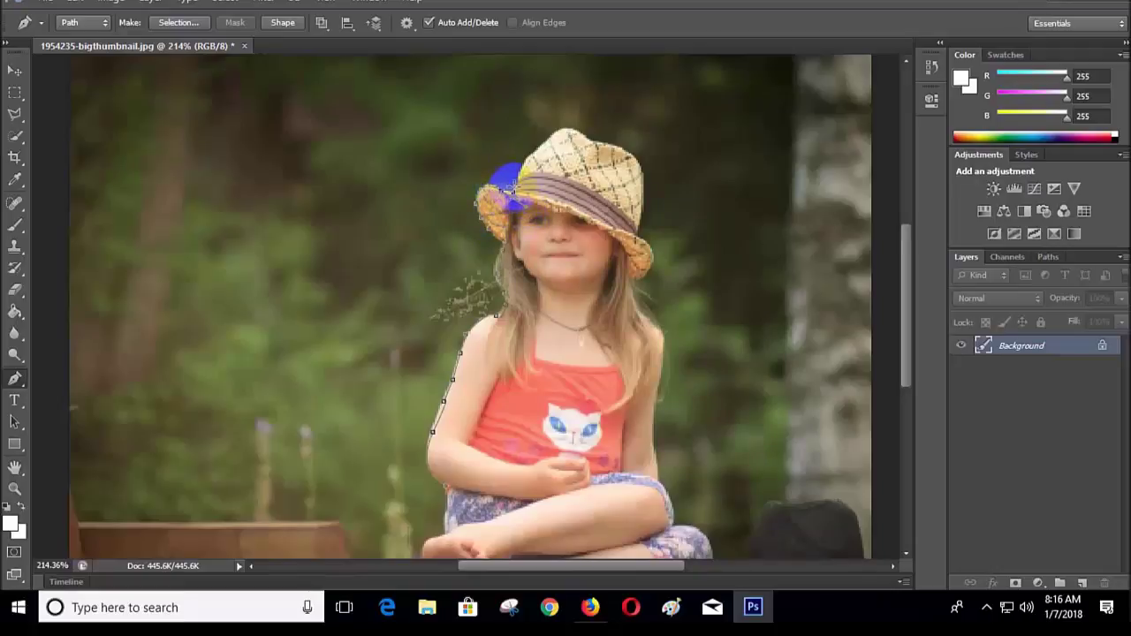
- Curve the pen path over the hat crown, down the right hair edge and across her lap
mouse_move(515, 179)
mouse_down()
mouse_move(553, 133)
mouse_move(541, 134)
mouse_move(581, 123)
mouse_move(601, 160)
mouse_move(629, 158)
mouse_move(596, 141)
mouse_move(626, 148)
mouse_move(645, 187)
mouse_up()
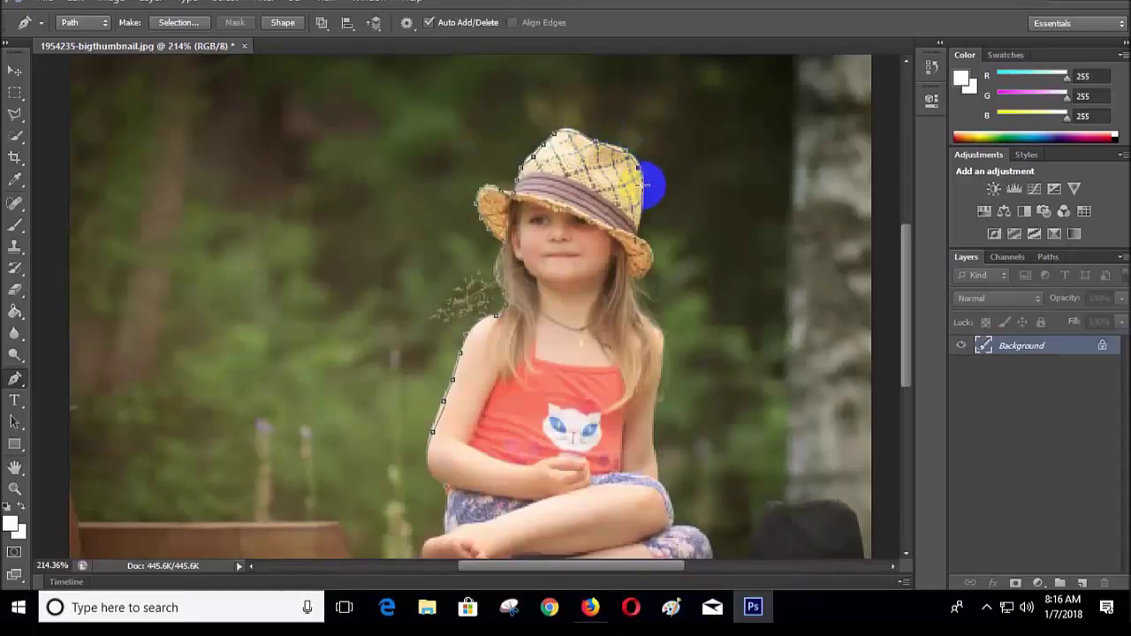
click(659, 394)
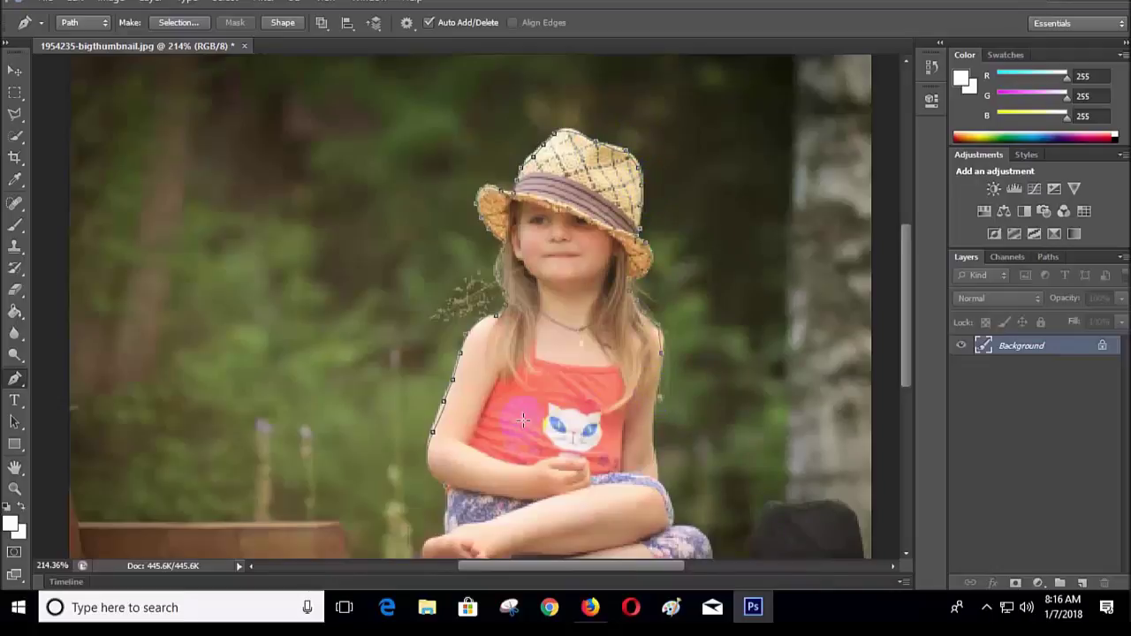
drag(442, 434, 446, 488)
drag(530, 290, 555, 292)
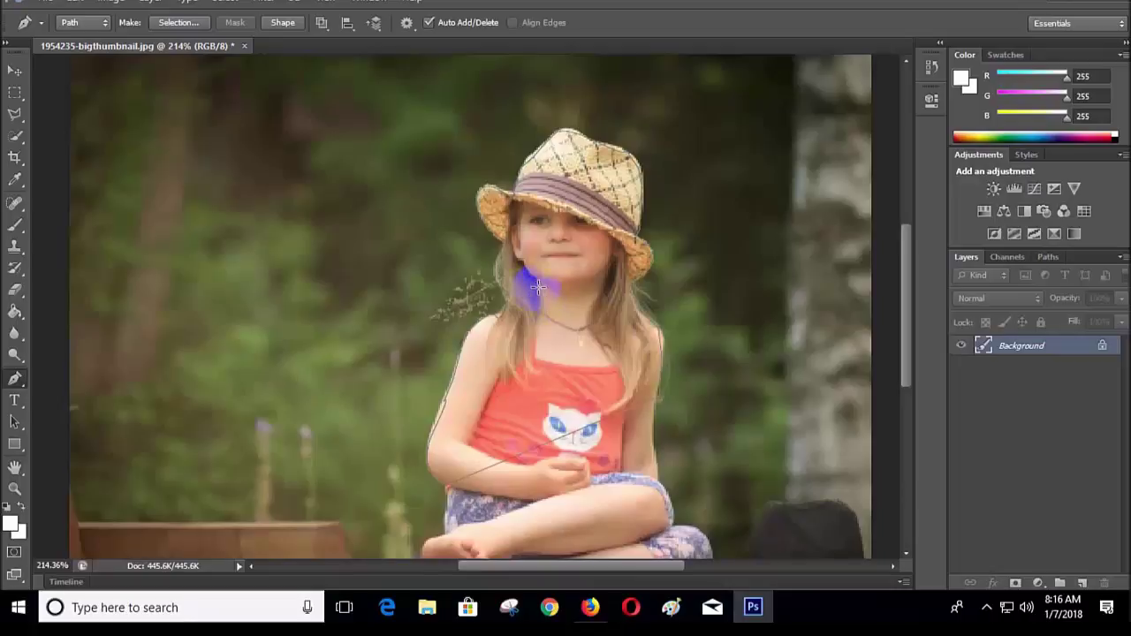
click(228, 3)
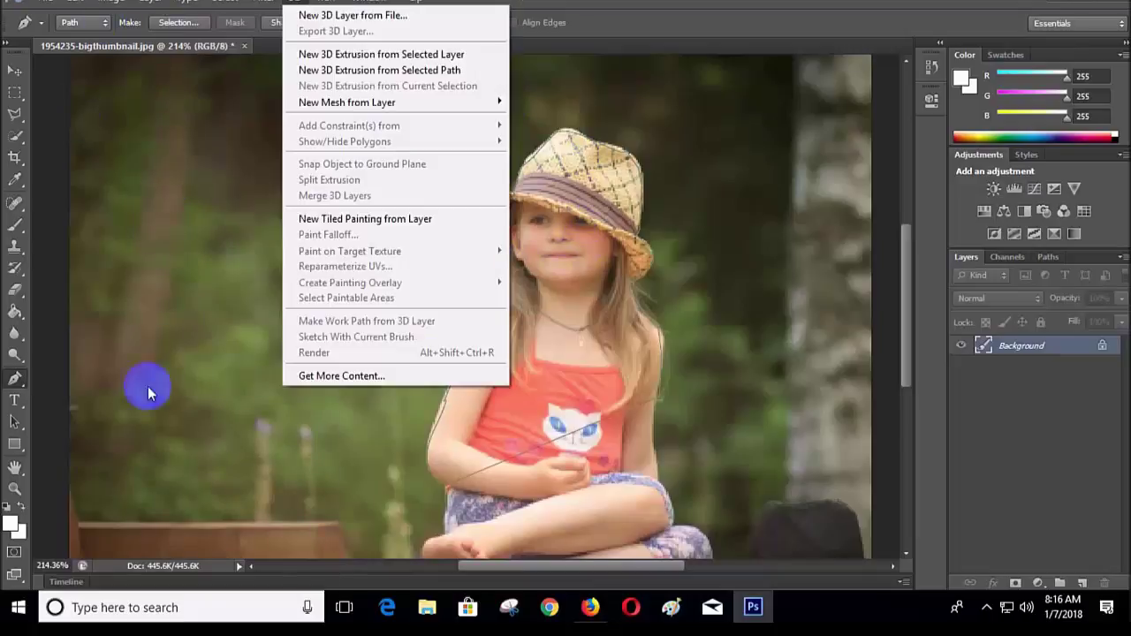
click(588, 367)
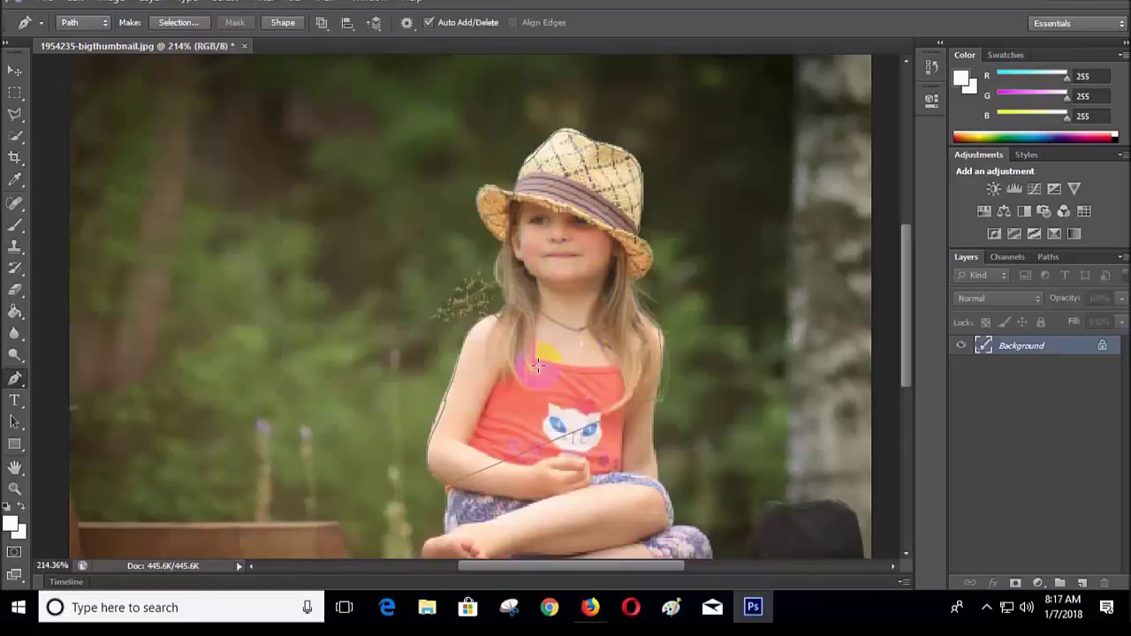
click(434, 459)
scroll(176, 274, down, 1)
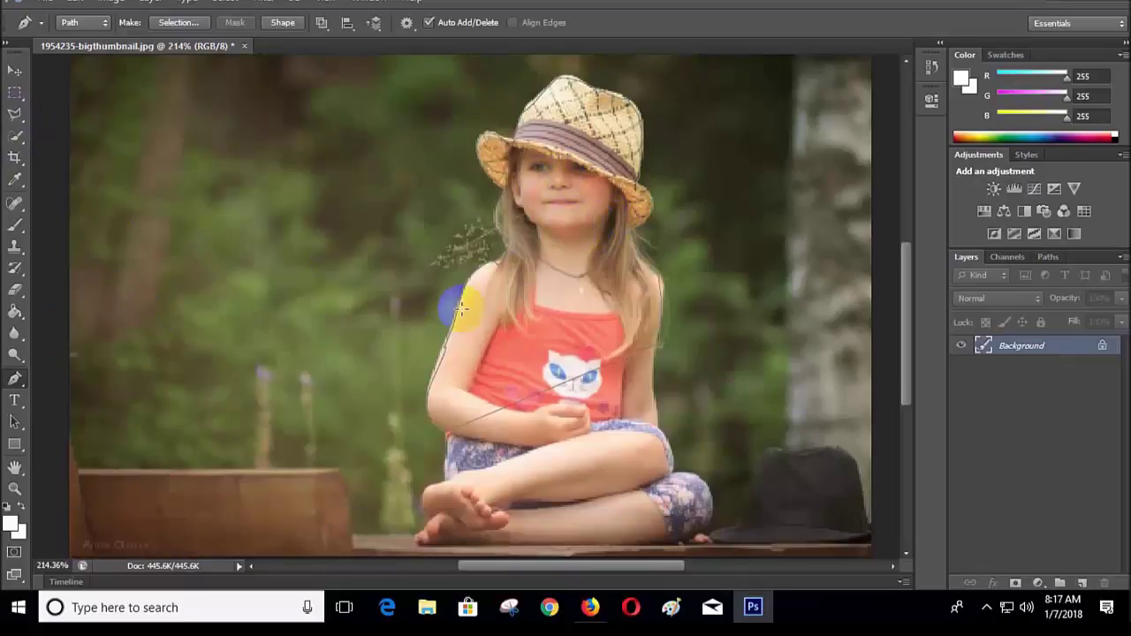